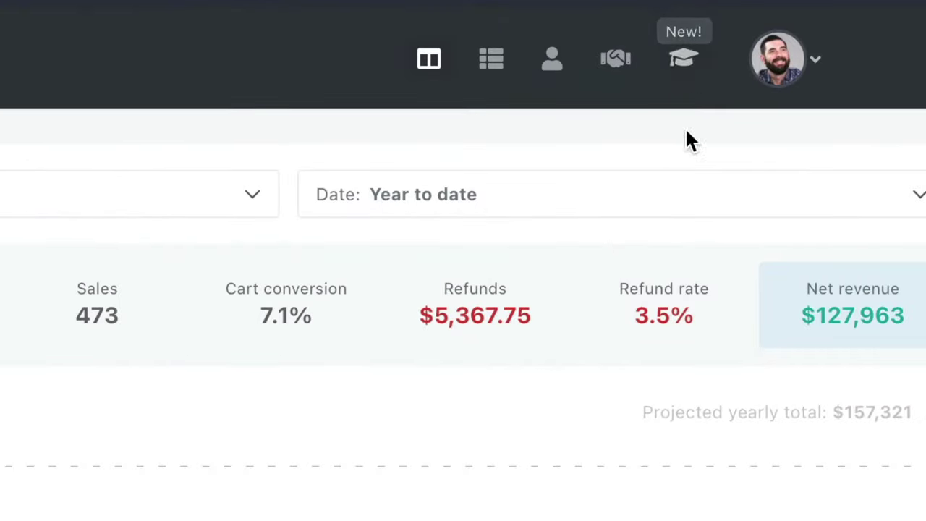
{"action": "left_click", "coordinate": [680, 63]}
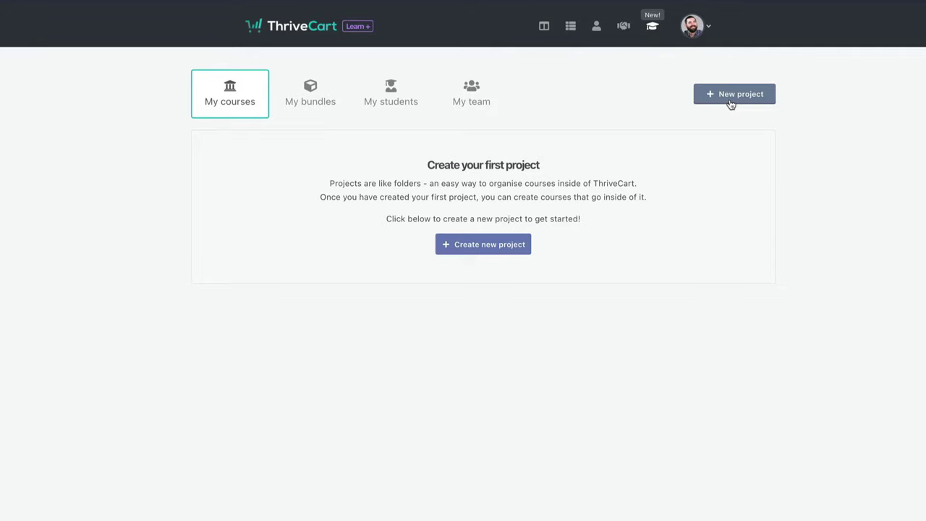
- Create a new ThriveCart Learn project called 'Example Project'
{"action": "left_click", "coordinate": [736, 94]}
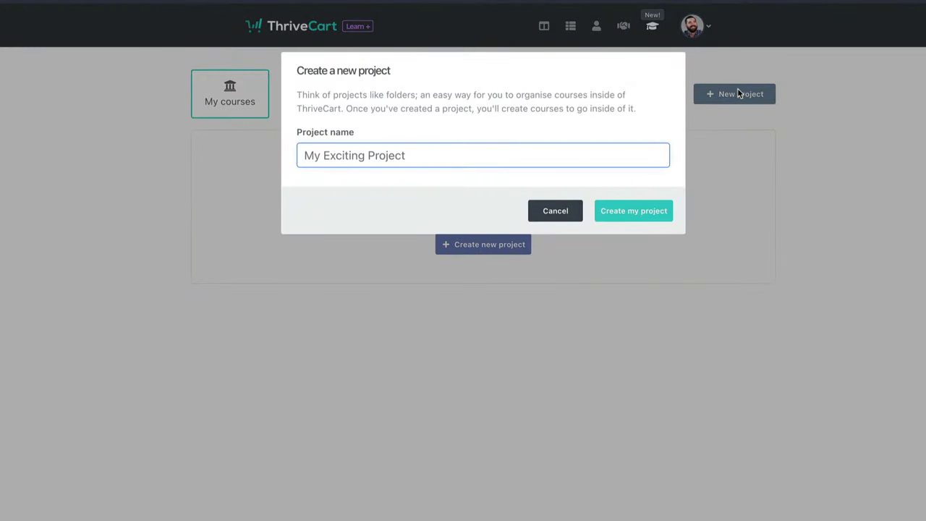
{"action": "type", "text": "Example P"}
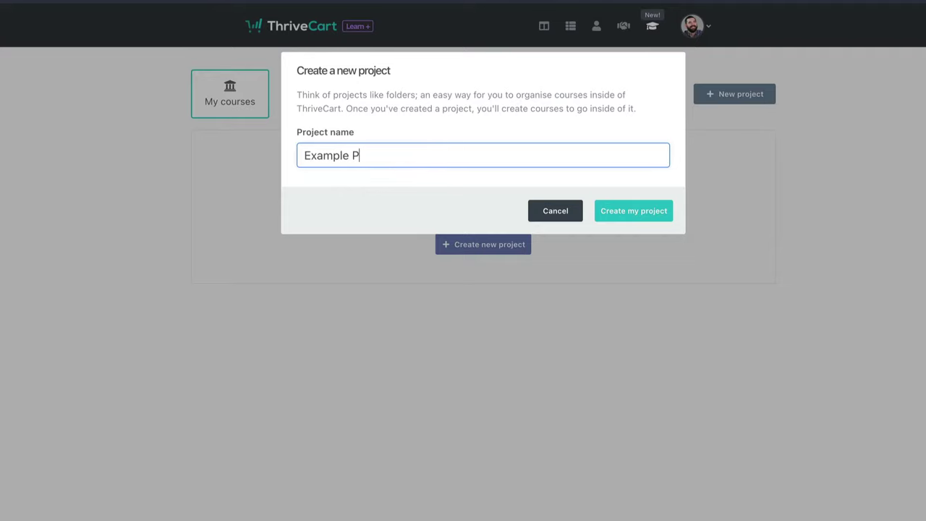
{"action": "type", "text": "roject"}
{"action": "left_click", "coordinate": [627, 215]}
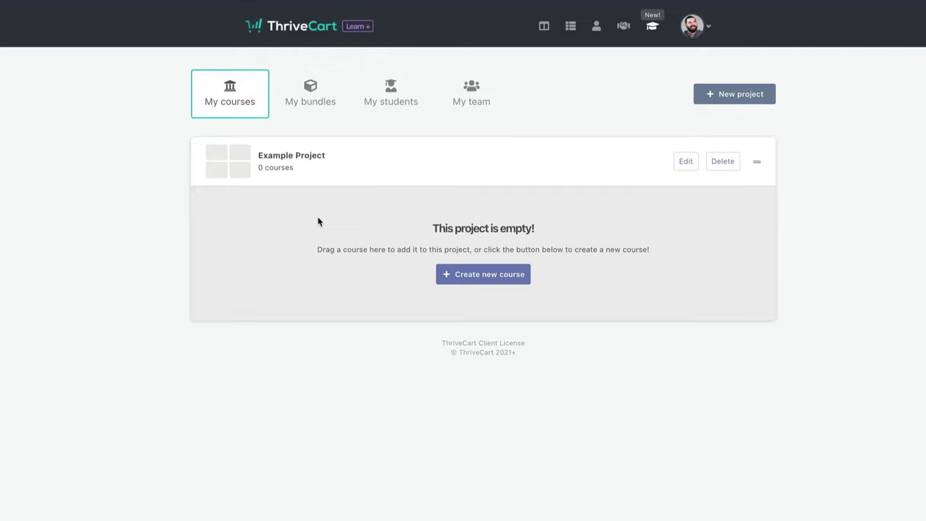
- Start a new course named 'My Thrivecart Course', described 'I teach Thrivecart', and enter the author's name
{"action": "left_click", "coordinate": [487, 280]}
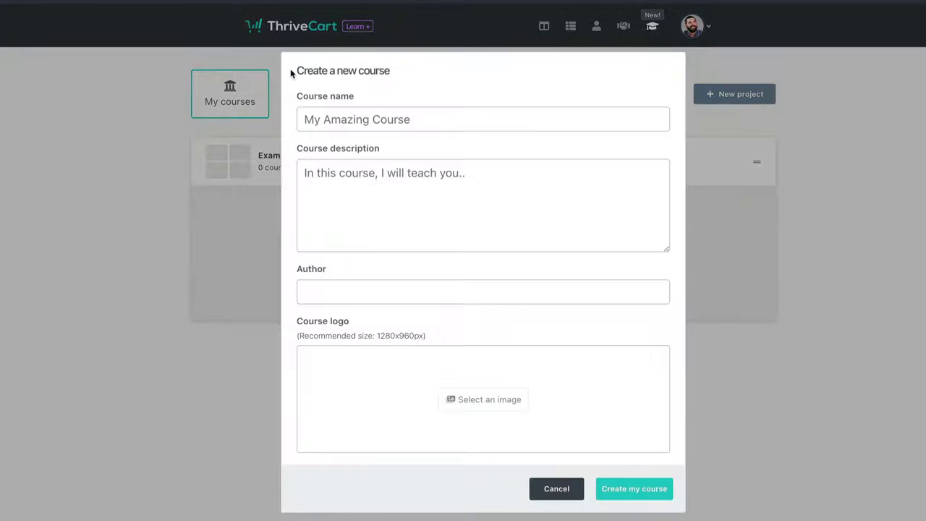
{"action": "left_click", "coordinate": [418, 124]}
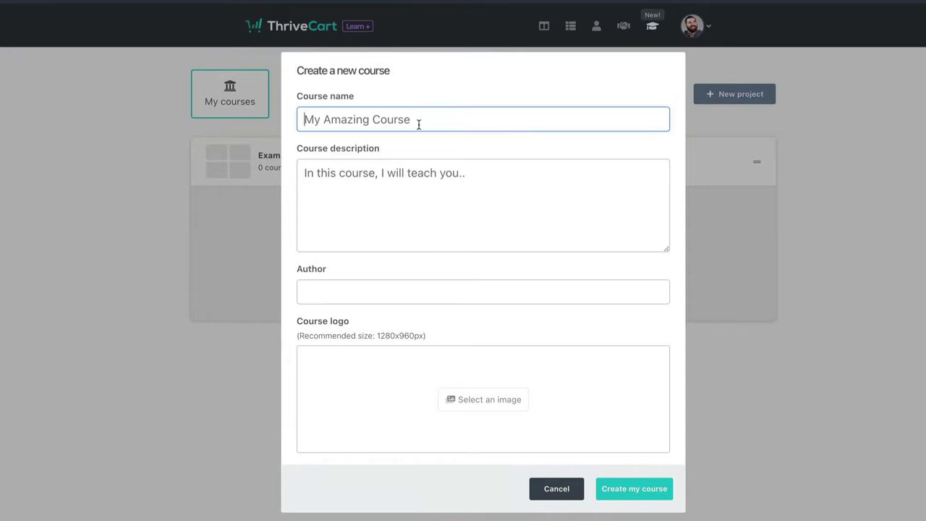
{"action": "type", "text": "My T"}
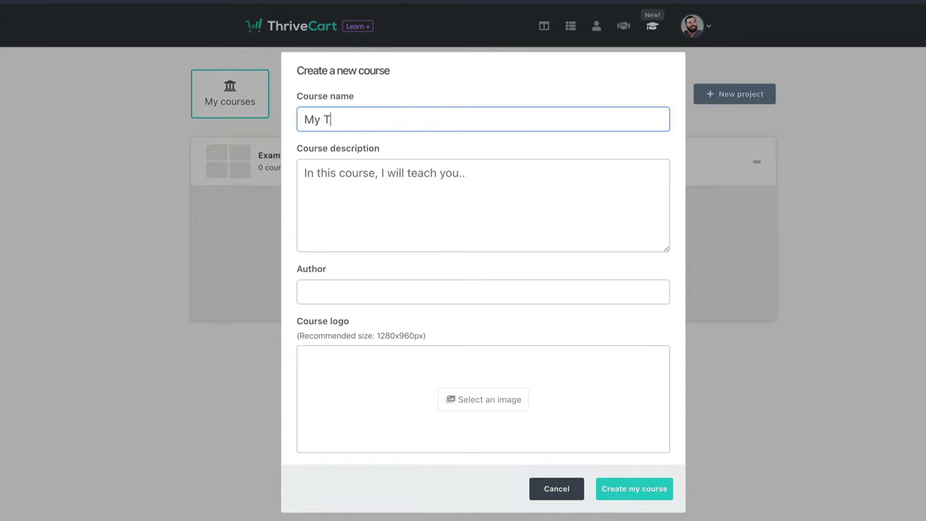
{"action": "type", "text": "hrivecart Cours"}
{"action": "type", "text": "e"}
{"action": "key", "text": "Tab"}
{"action": "type", "text": "I"}
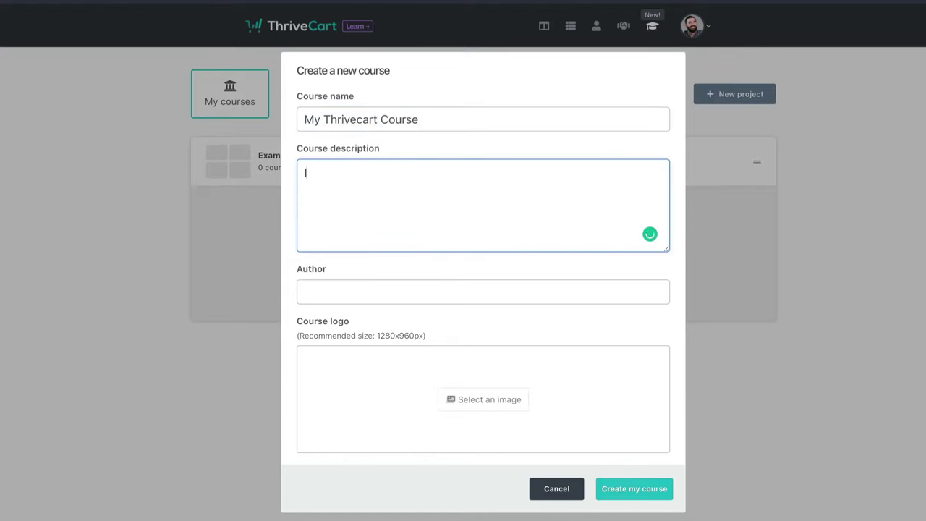
{"action": "type", "text": " teach Thrivecart"}
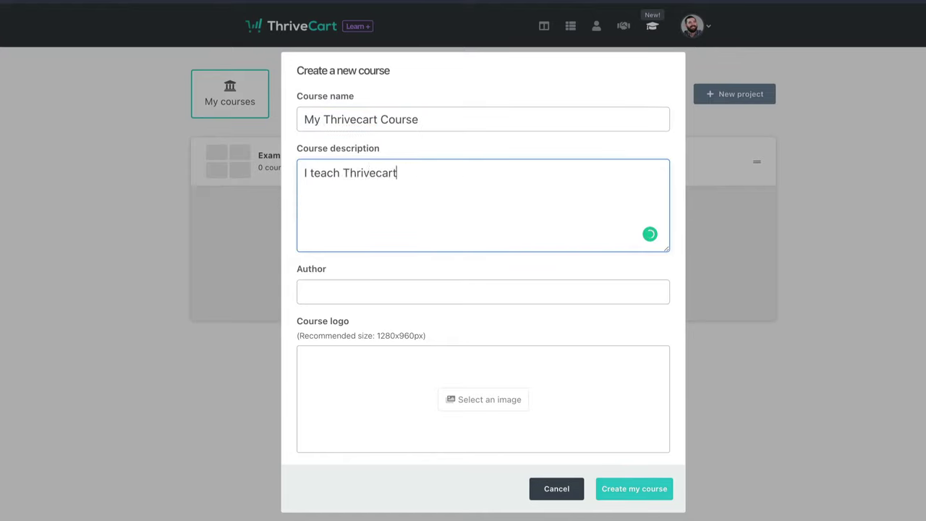
{"action": "key", "text": "Tab"}
{"action": "type", "text": "Matt Wolfe"}
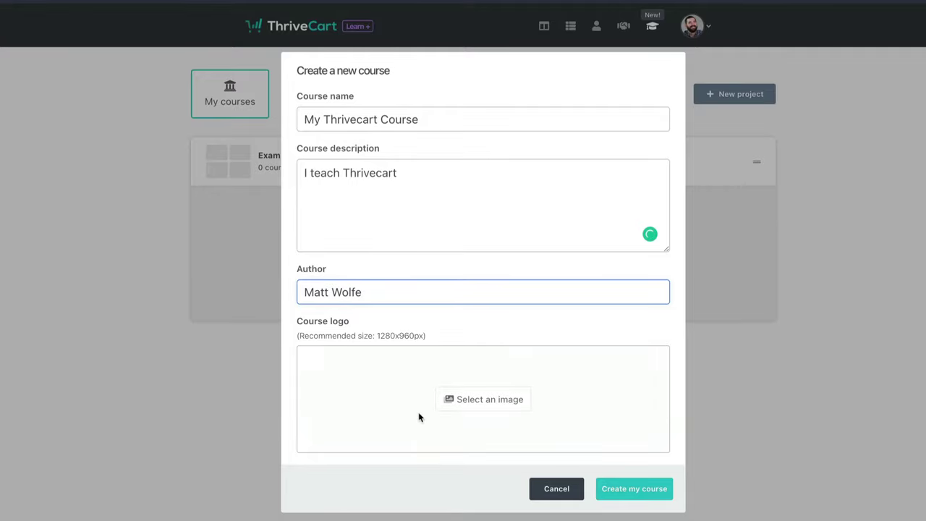
- Set the course logo to thrivecartmastery.jpg from the Featured Images folder
{"action": "left_click", "coordinate": [497, 412]}
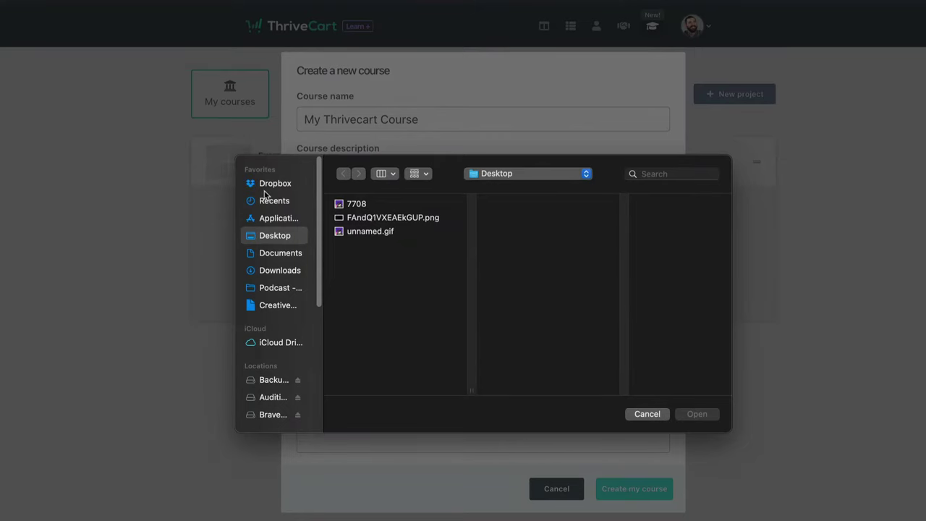
{"action": "left_click", "coordinate": [273, 183]}
{"action": "left_click", "coordinate": [515, 300]}
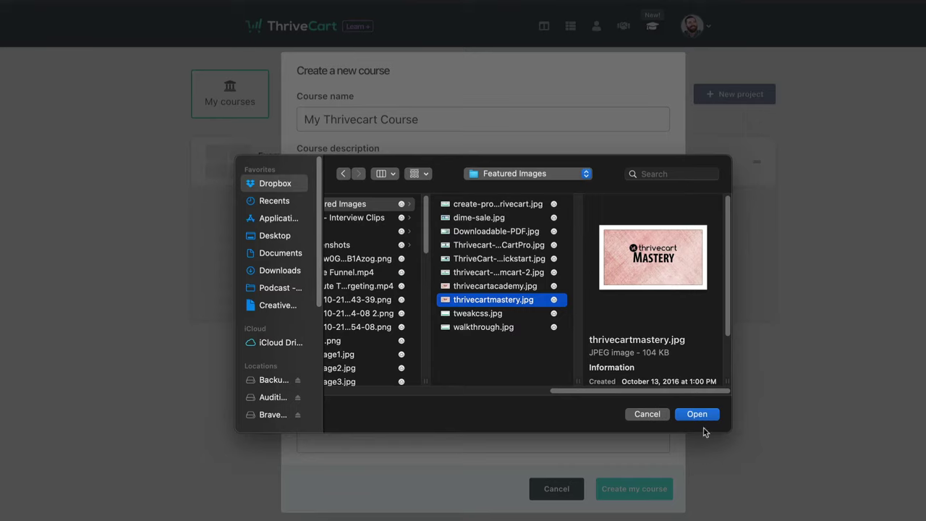
{"action": "key", "text": "Up"}
{"action": "key", "text": "Up"}
{"action": "key", "text": "Up"}
{"action": "key", "text": "Up"}
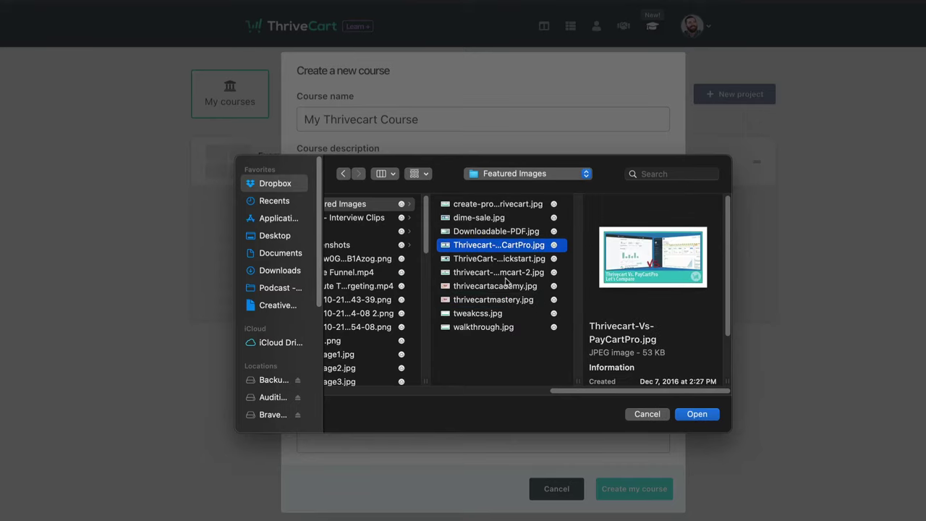
{"action": "left_click", "coordinate": [517, 301]}
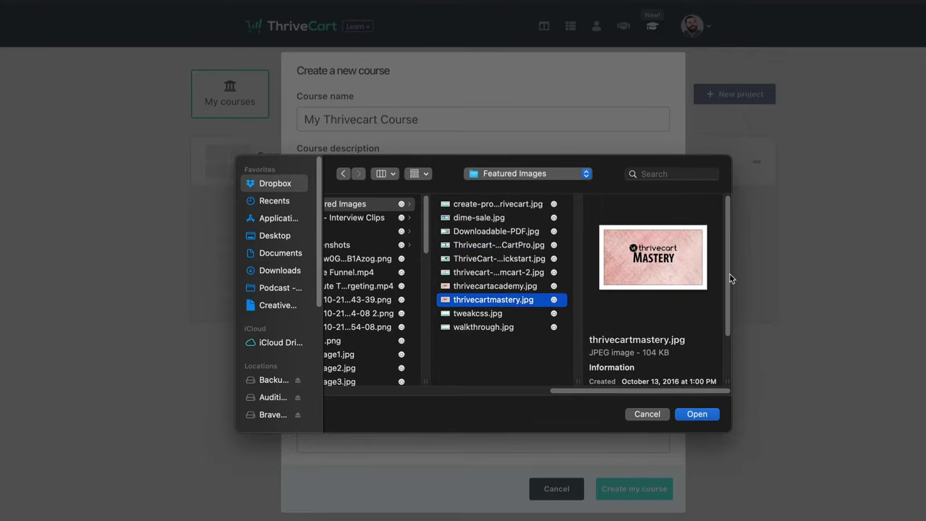
{"action": "left_click", "coordinate": [696, 413]}
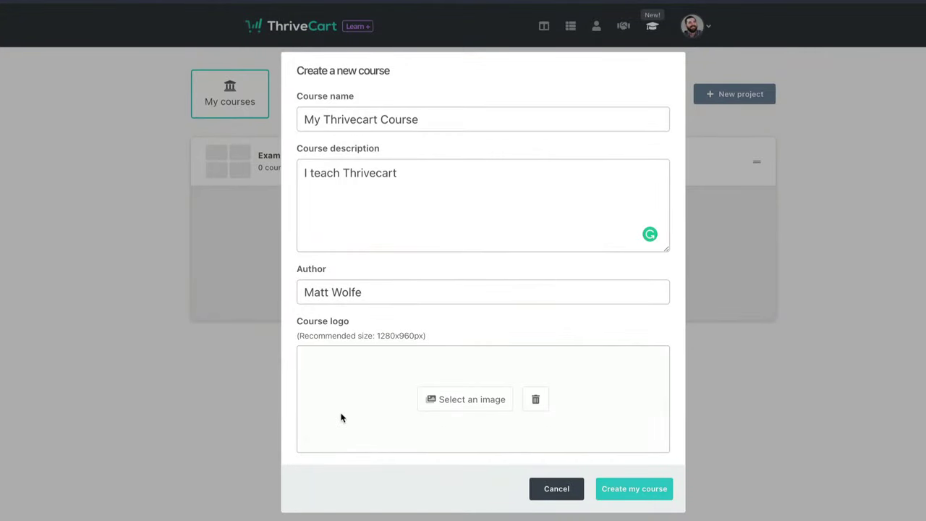
- Create the course and begin its first module, naming it 'Module 1: The Basics'
{"action": "left_click", "coordinate": [627, 491]}
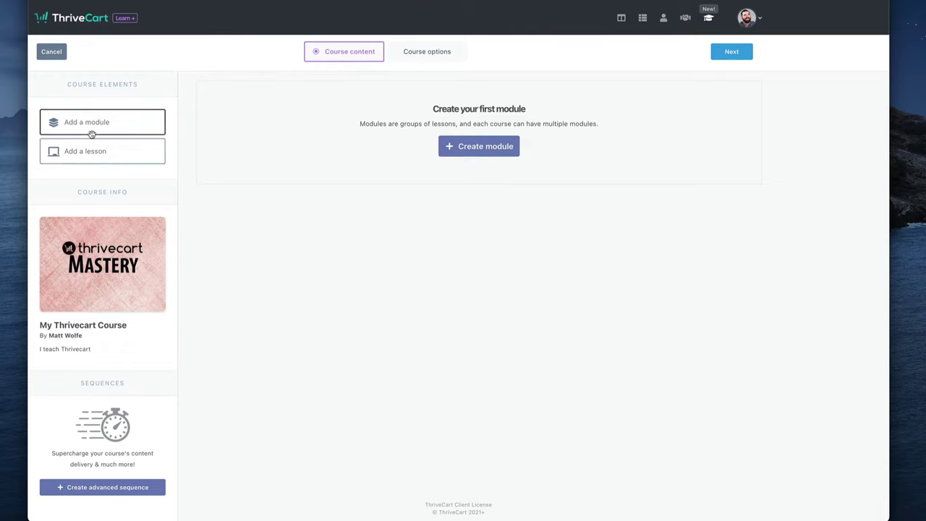
{"action": "left_click", "coordinate": [492, 152]}
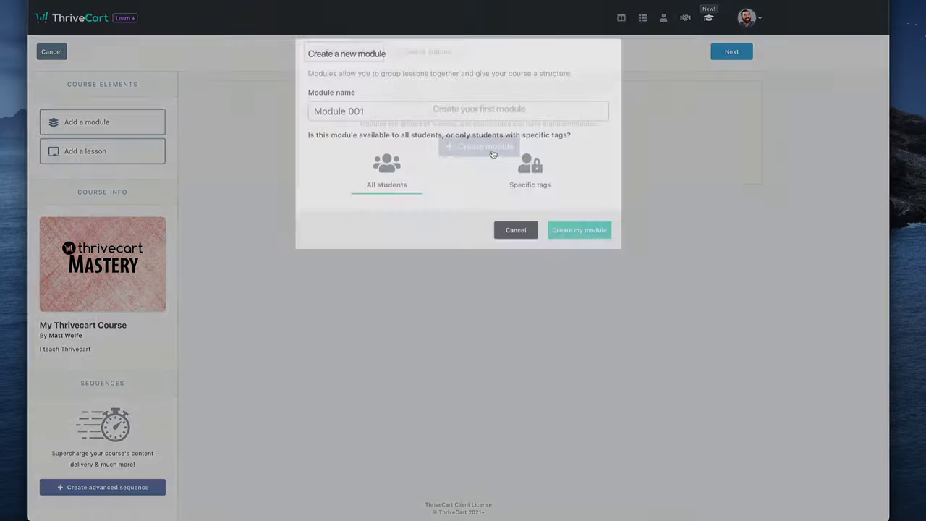
{"action": "type", "text": "Module 1"}
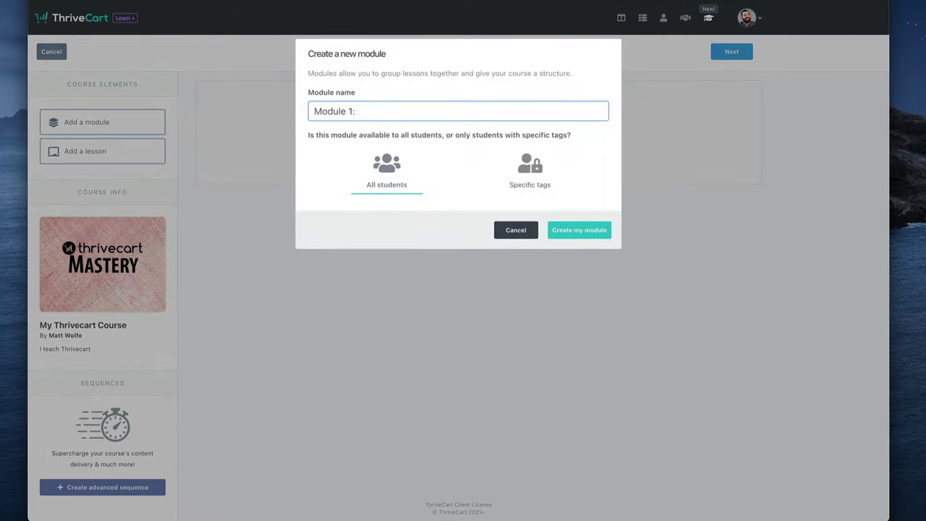
{"action": "type", "text": ": The Basics"}
- Save 'Module 1: The Basics', then add modules 'Module 2: Intermediate' and 'Module 3: Advanced'
{"action": "left_click", "coordinate": [579, 231]}
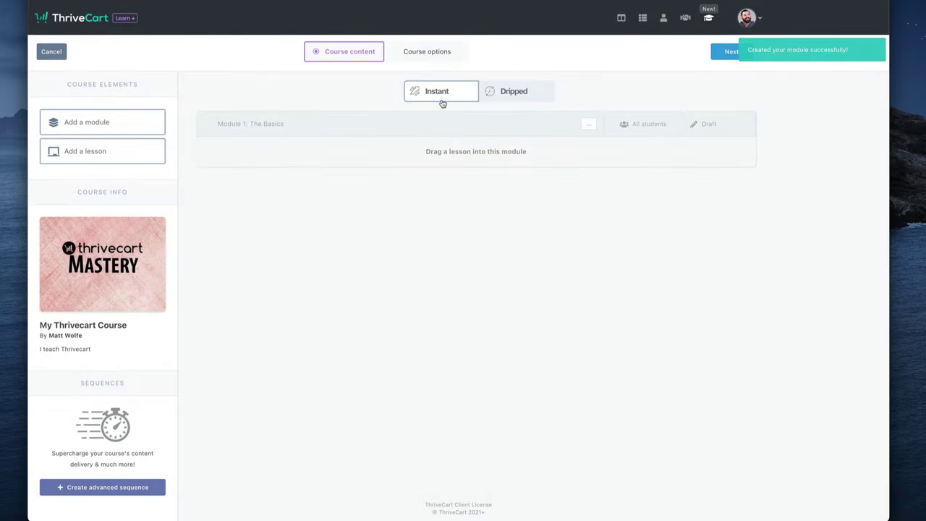
{"action": "left_click_drag", "start_coordinate": [68, 120], "coordinate": [476, 144]}
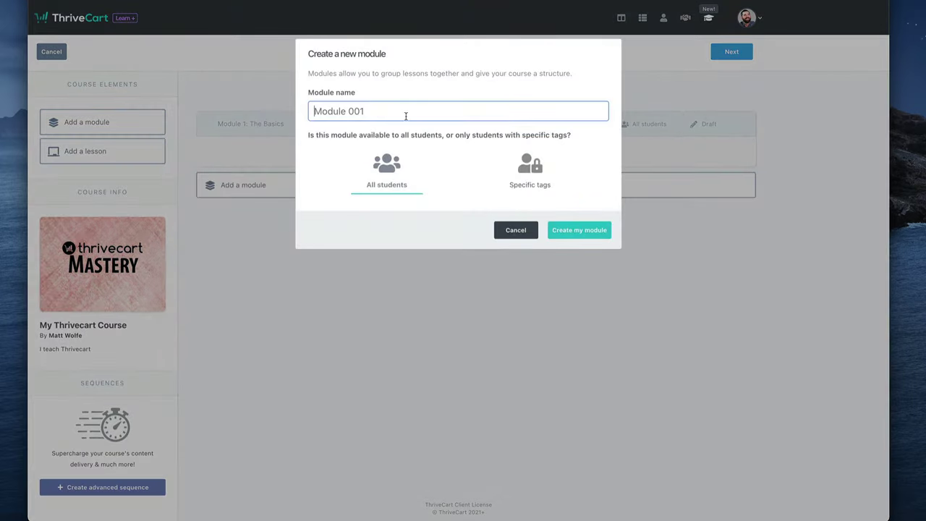
{"action": "type", "text": "Module 2: Intermediate"}
{"action": "left_click", "coordinate": [590, 233]}
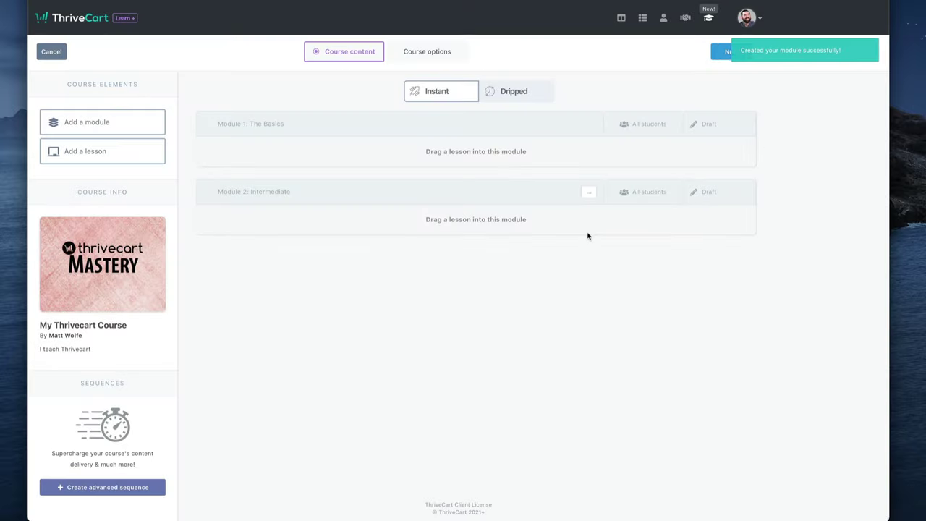
{"action": "left_click_drag", "start_coordinate": [73, 123], "coordinate": [505, 289]}
{"action": "type", "text": "Mod"}
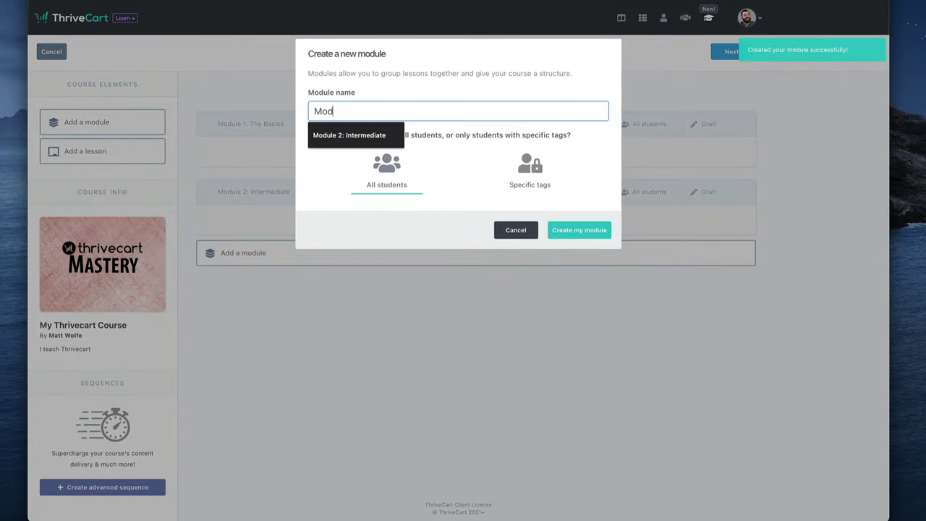
{"action": "type", "text": "ule 3: Advanced"}
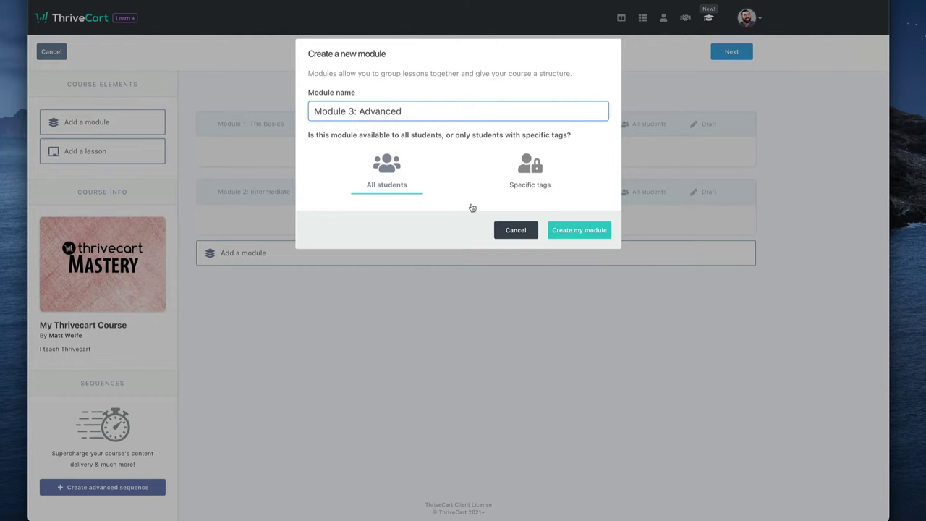
{"action": "left_click", "coordinate": [588, 235]}
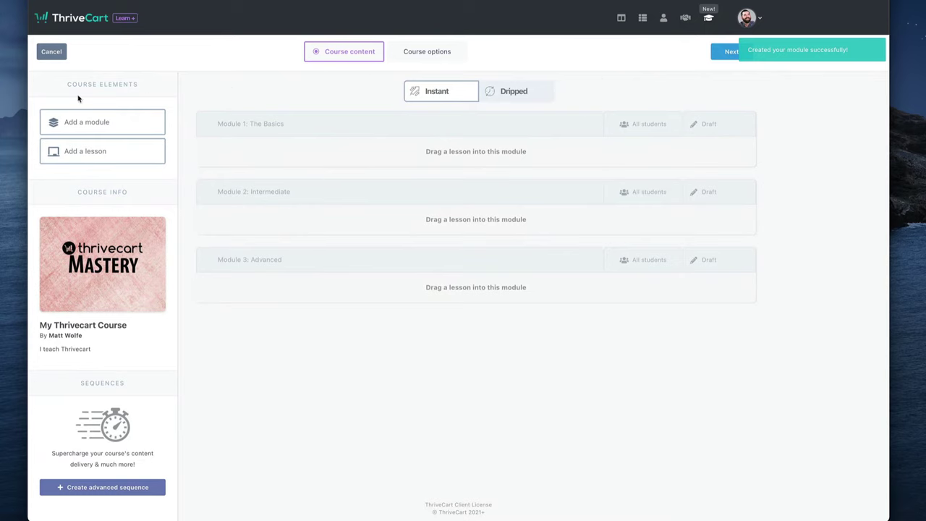
- Add lessons 'Lesson 1 - Setting up Thrivecart' and 'Creating my first product' into Module 1
{"action": "left_click_drag", "start_coordinate": [87, 151], "coordinate": [516, 154]}
{"action": "type", "text": "L"}
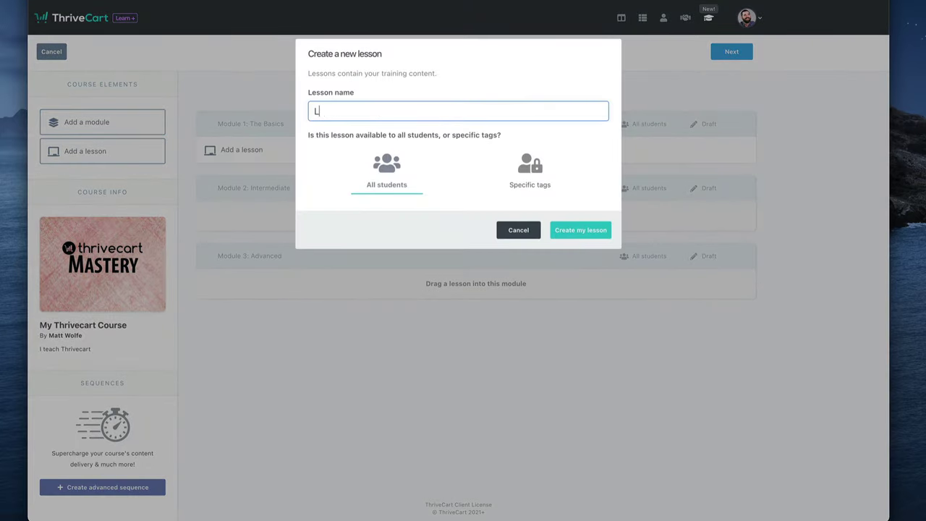
{"action": "type", "text": "esson 1 - Setting up Thrivecart"}
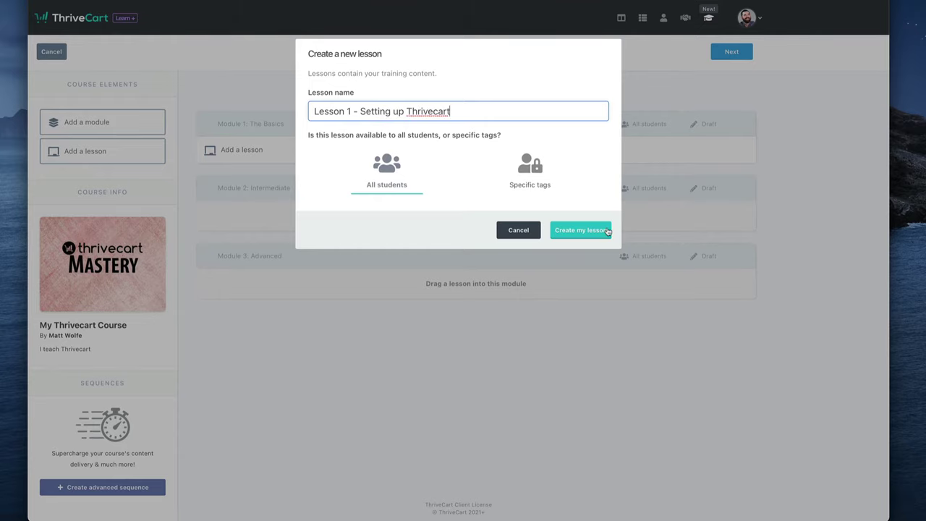
{"action": "left_click", "coordinate": [608, 230]}
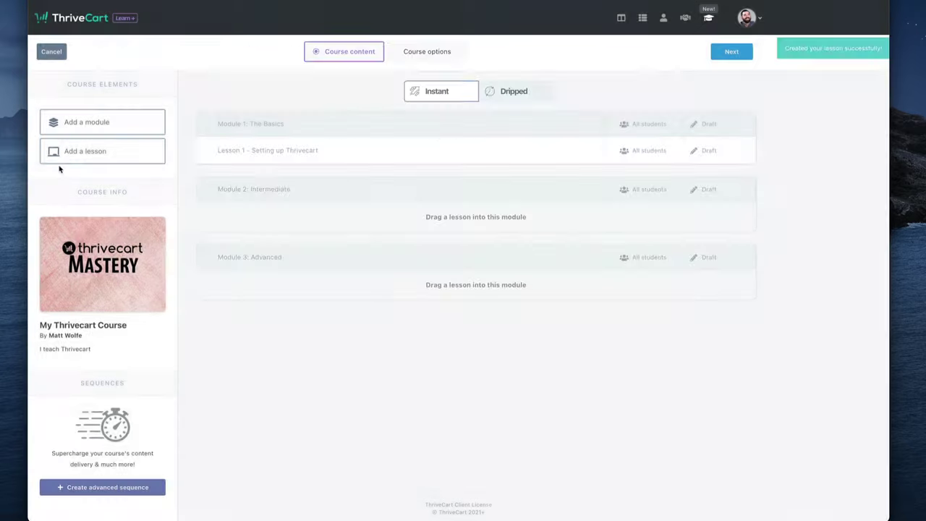
{"action": "left_click_drag", "start_coordinate": [89, 150], "coordinate": [434, 185]}
{"action": "left_click", "coordinate": [438, 113]}
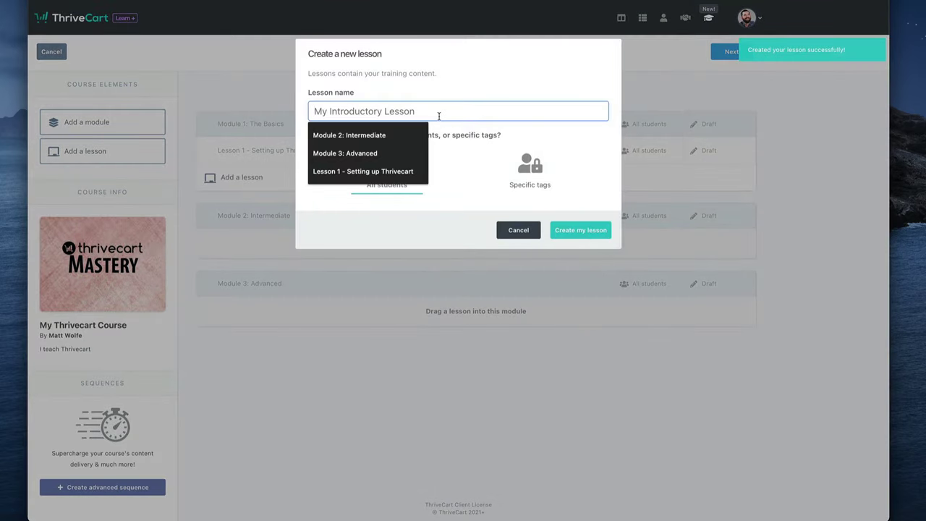
{"action": "type", "text": "Creating my first product"}
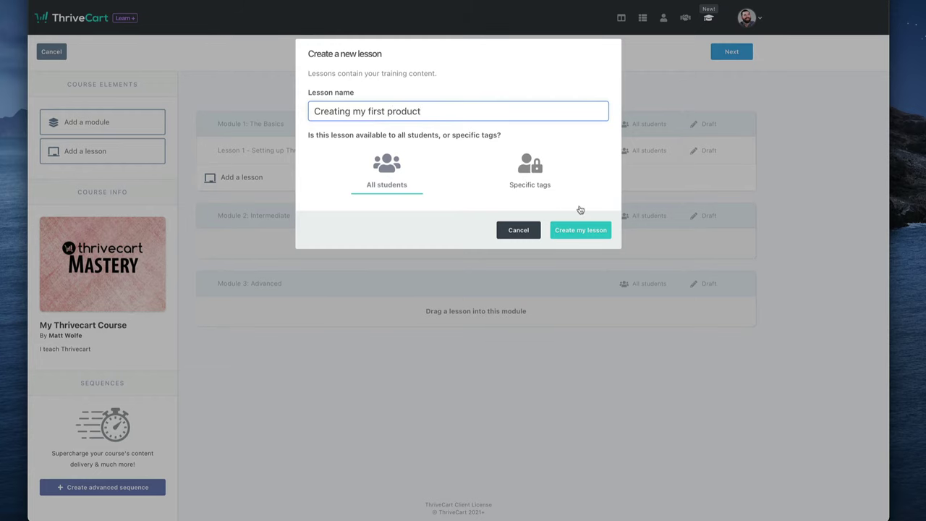
{"action": "left_click", "coordinate": [582, 230]}
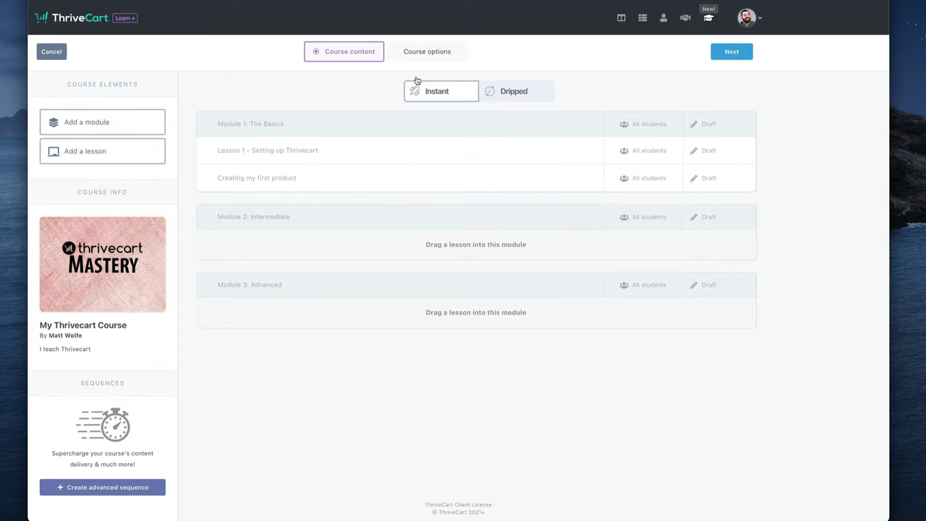
- Switch delivery to Dripped and explore the time-period schedule, choosing a daily interval for lessons
{"action": "left_click", "coordinate": [508, 88]}
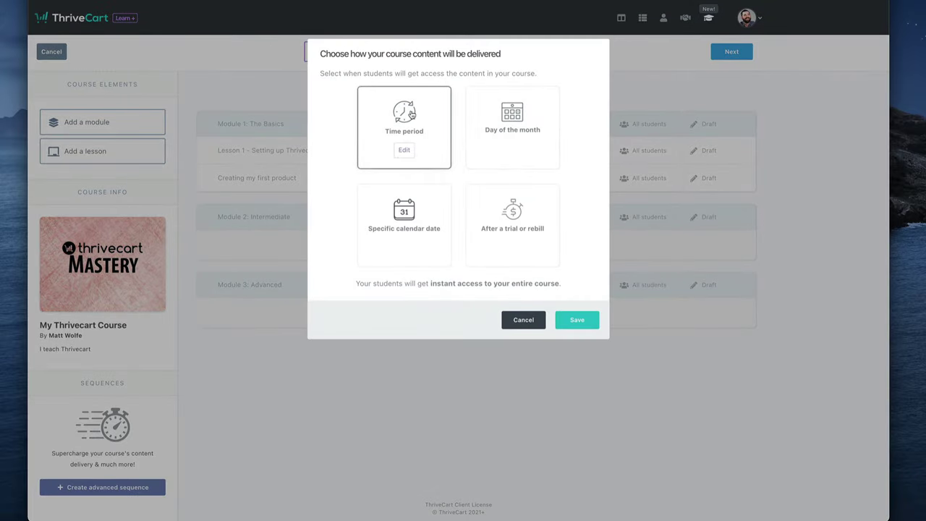
{"action": "left_click", "coordinate": [410, 113]}
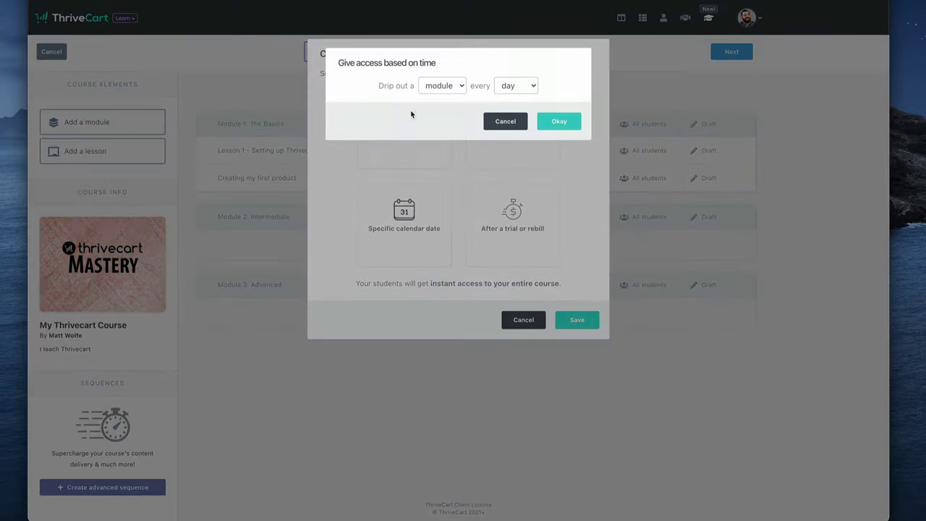
{"action": "left_click", "coordinate": [455, 87]}
{"action": "left_click", "coordinate": [442, 87]}
{"action": "left_click", "coordinate": [515, 86]}
{"action": "left_click", "coordinate": [517, 88]}
{"action": "left_click", "coordinate": [518, 88]}
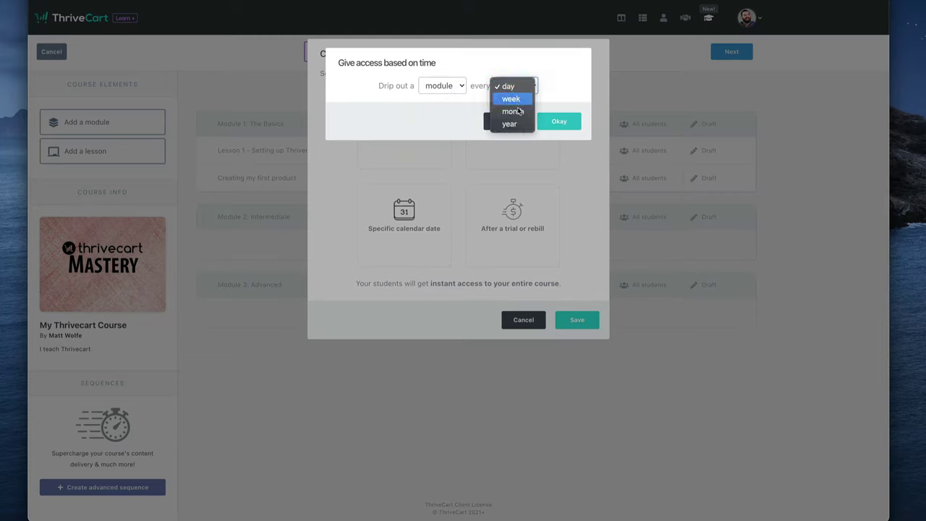
{"action": "left_click", "coordinate": [548, 55]}
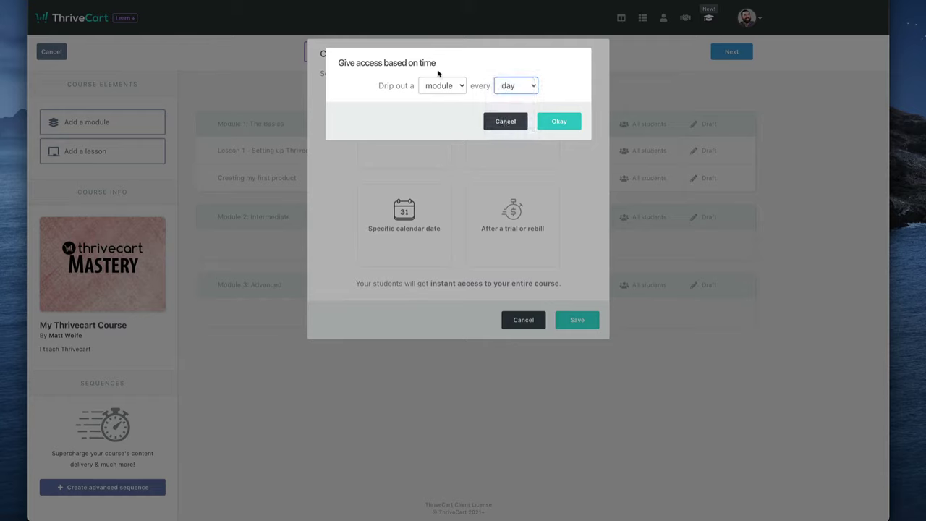
{"action": "left_click", "coordinate": [455, 89]}
{"action": "left_click", "coordinate": [437, 99]}
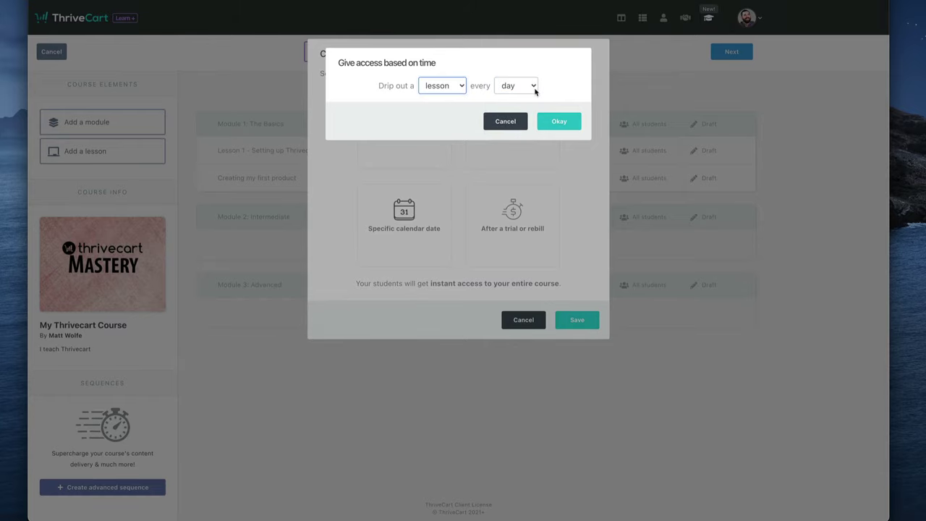
{"action": "left_click", "coordinate": [499, 122]}
- Use a day-of-month schedule that releases a lesson on day 6
{"action": "left_click", "coordinate": [501, 122]}
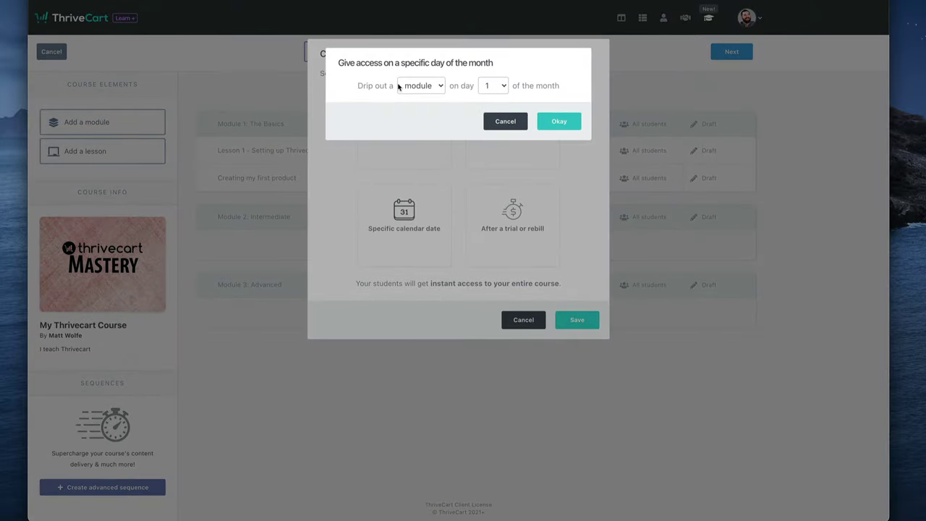
{"action": "left_click", "coordinate": [441, 87]}
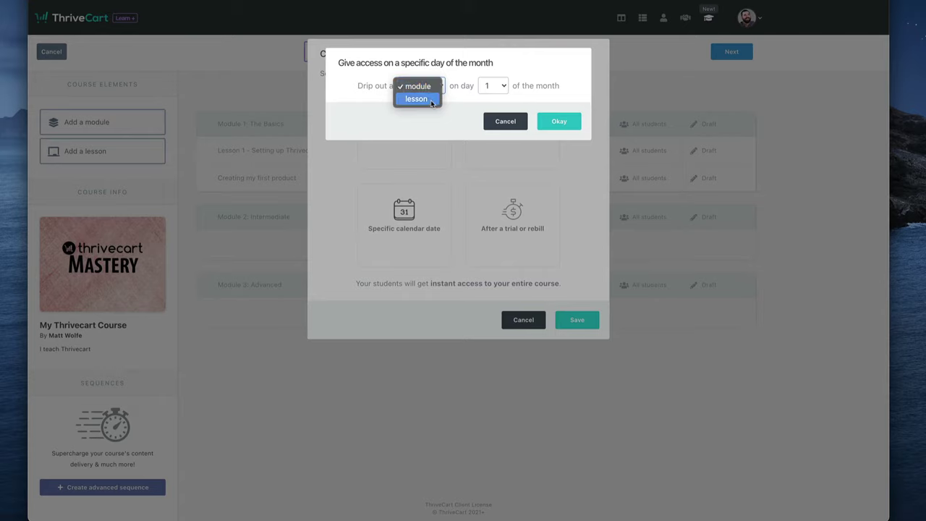
{"action": "left_click", "coordinate": [434, 99]}
{"action": "left_click", "coordinate": [494, 86]}
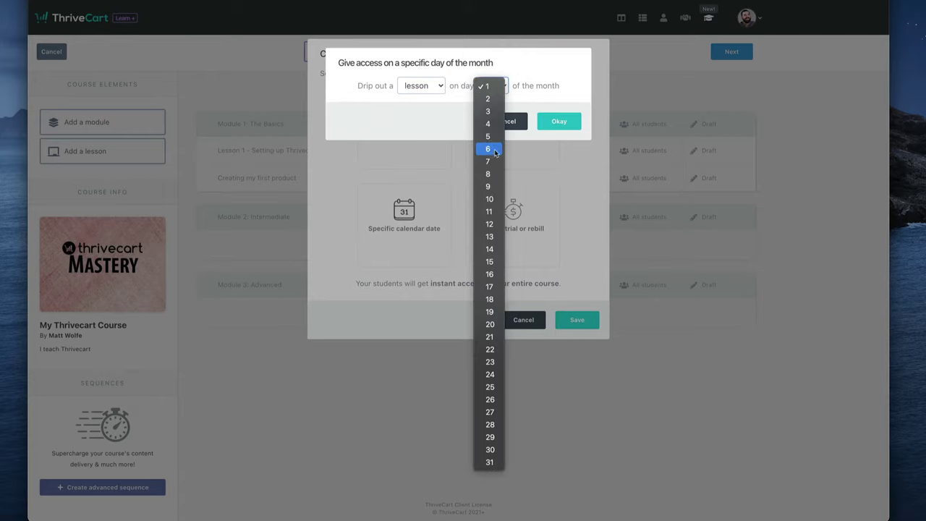
{"action": "left_click", "coordinate": [489, 150]}
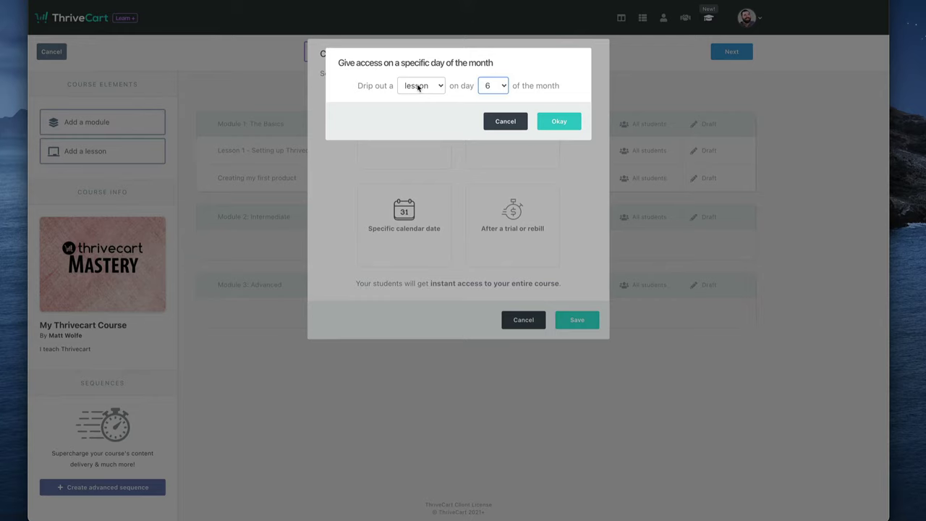
- Discard the day-of-month drip and review specific-date release for modules, then back out
{"action": "left_click", "coordinate": [492, 122]}
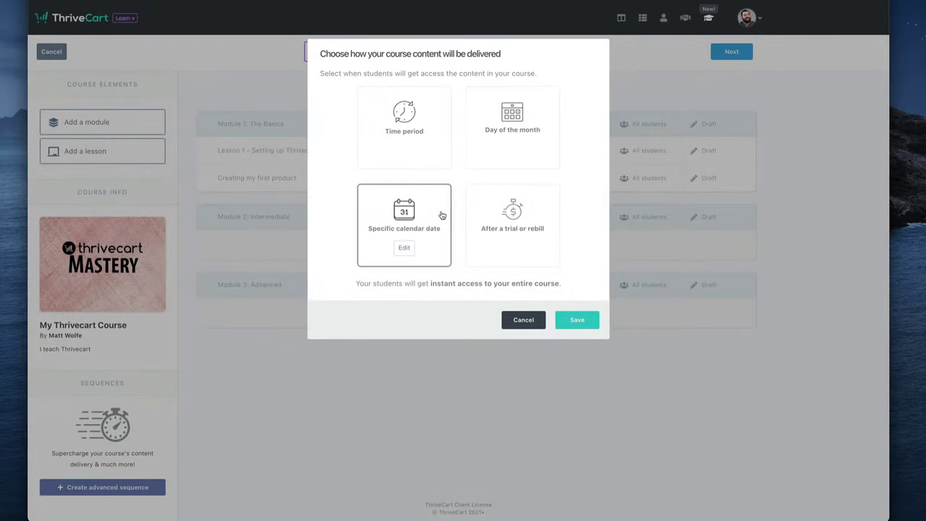
{"action": "left_click", "coordinate": [436, 217]}
{"action": "left_click", "coordinate": [456, 85]}
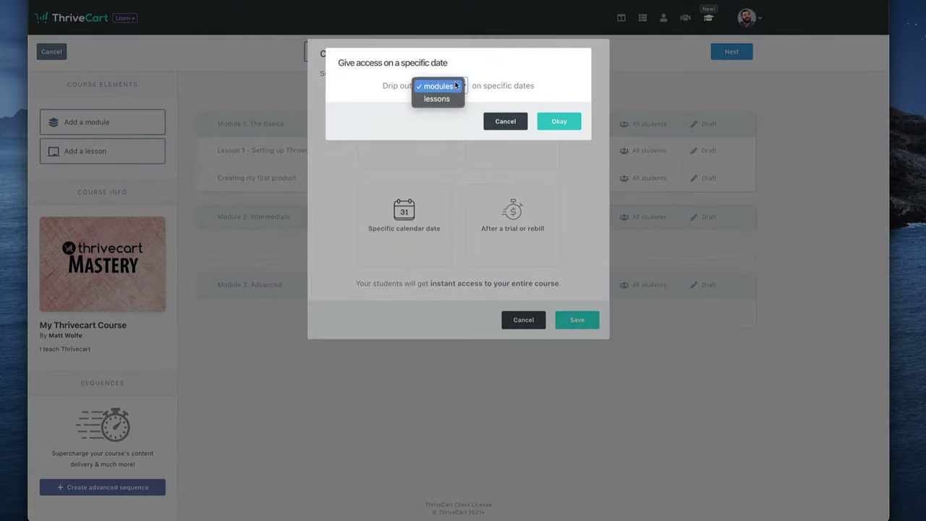
{"action": "left_click", "coordinate": [508, 123]}
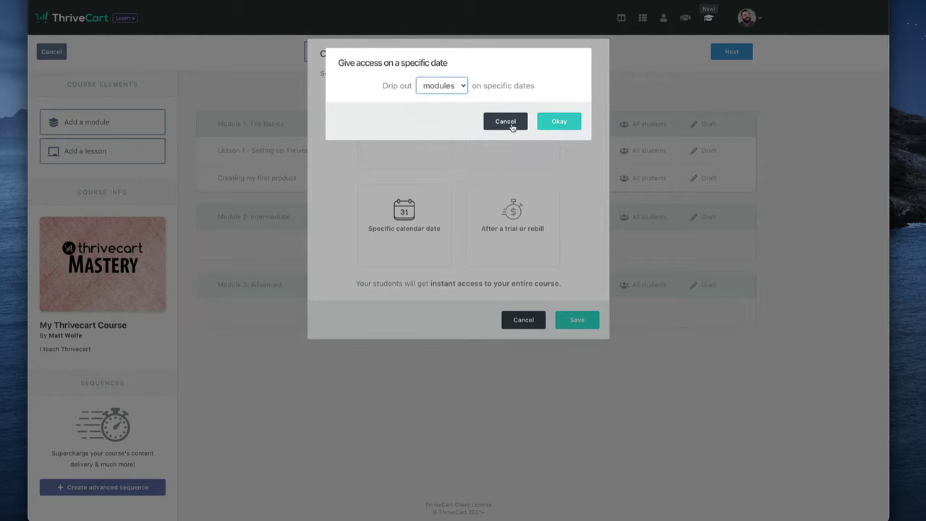
{"action": "left_click", "coordinate": [505, 121]}
- Review unlocking content after each rebill, then cancel delivery options to keep instant access
{"action": "left_click", "coordinate": [511, 221]}
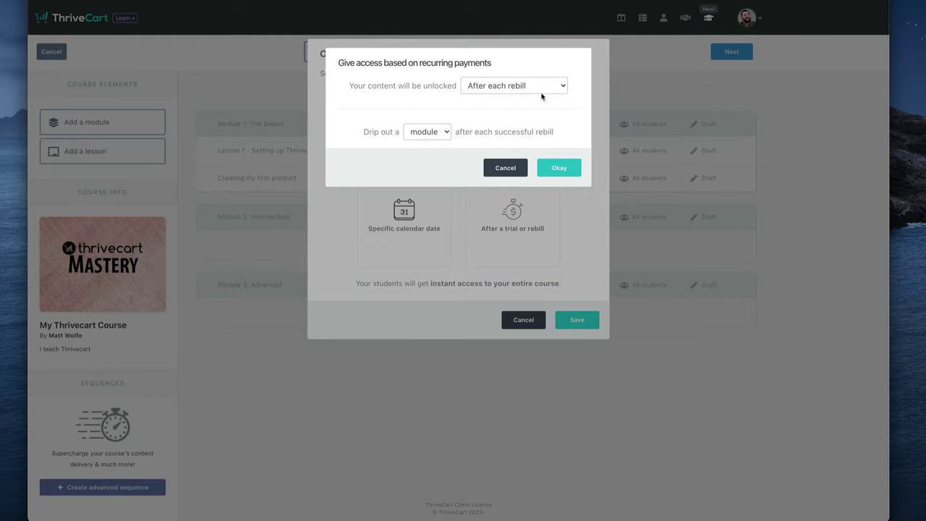
{"action": "left_click", "coordinate": [496, 85]}
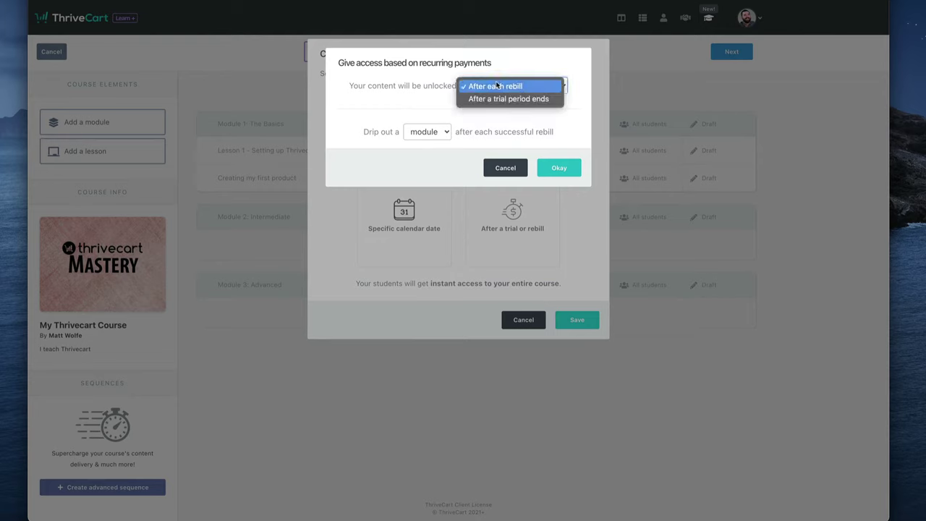
{"action": "left_click", "coordinate": [405, 93]}
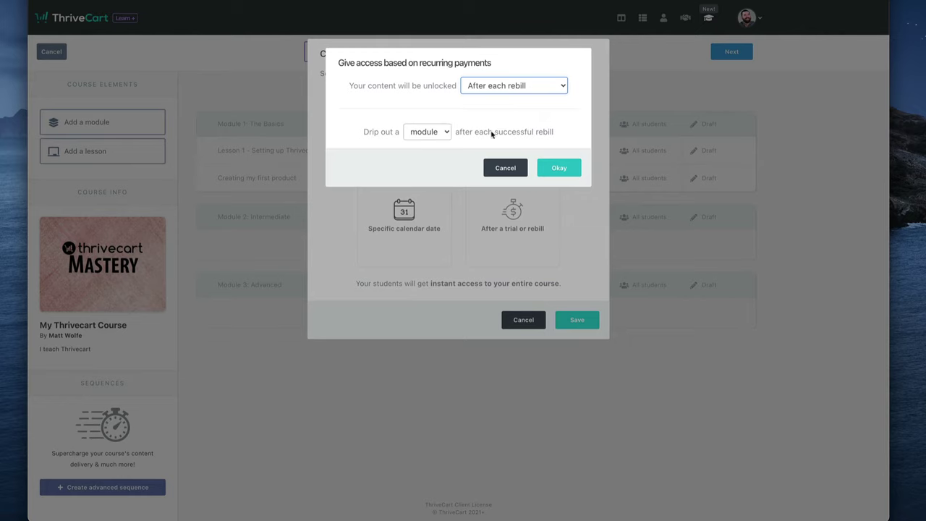
{"action": "left_click", "coordinate": [505, 167]}
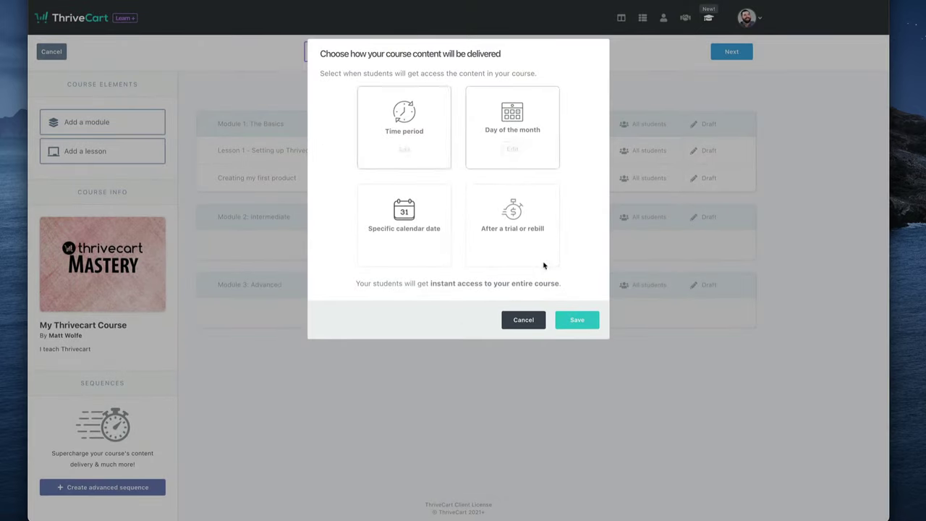
{"action": "left_click", "coordinate": [522, 320]}
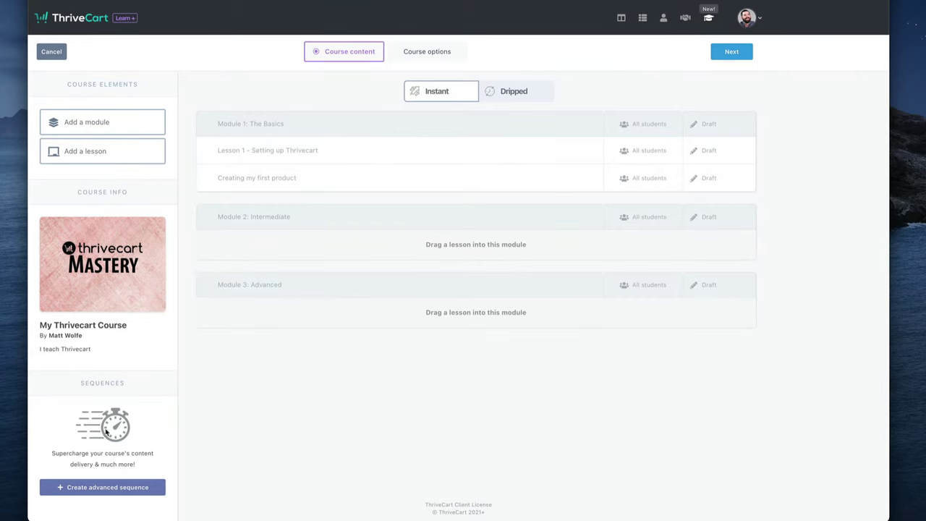
- Start a course rule and browse triggers like date range purchase, repeat customer and location
{"action": "left_click", "coordinate": [128, 492]}
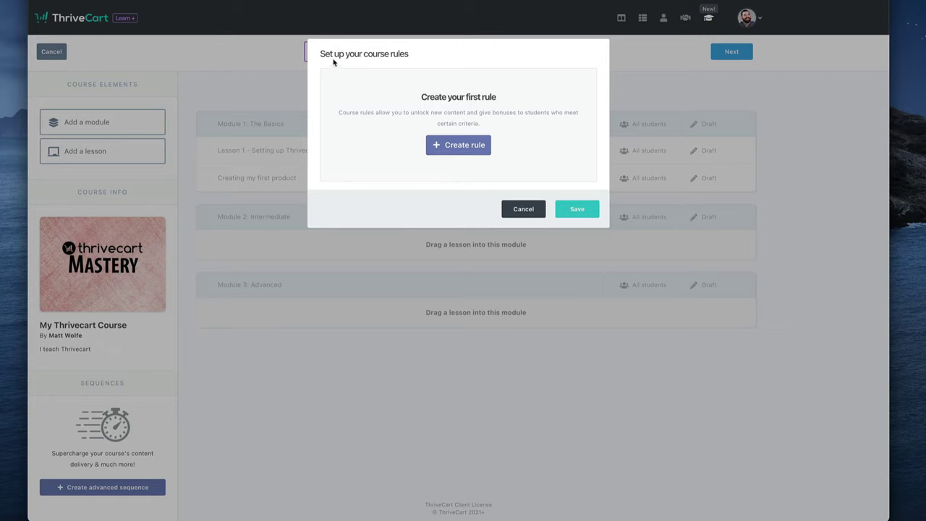
{"action": "left_click", "coordinate": [478, 144]}
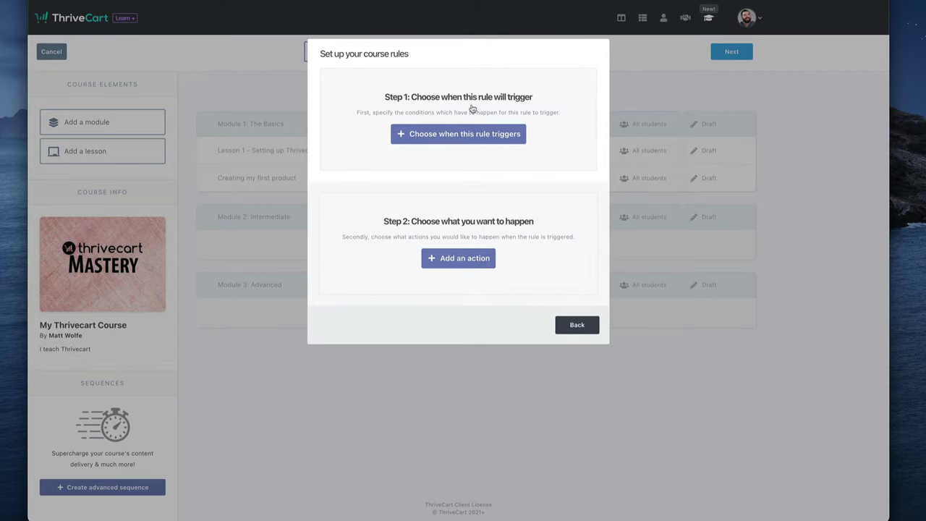
{"action": "left_click", "coordinate": [493, 139]}
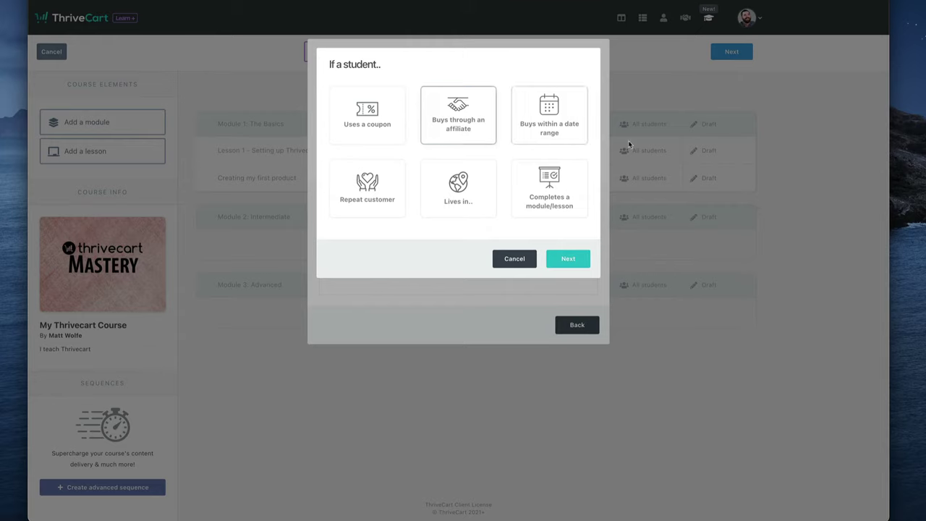
{"action": "left_click", "coordinate": [555, 123]}
{"action": "left_click", "coordinate": [395, 215]}
{"action": "left_click", "coordinate": [443, 214]}
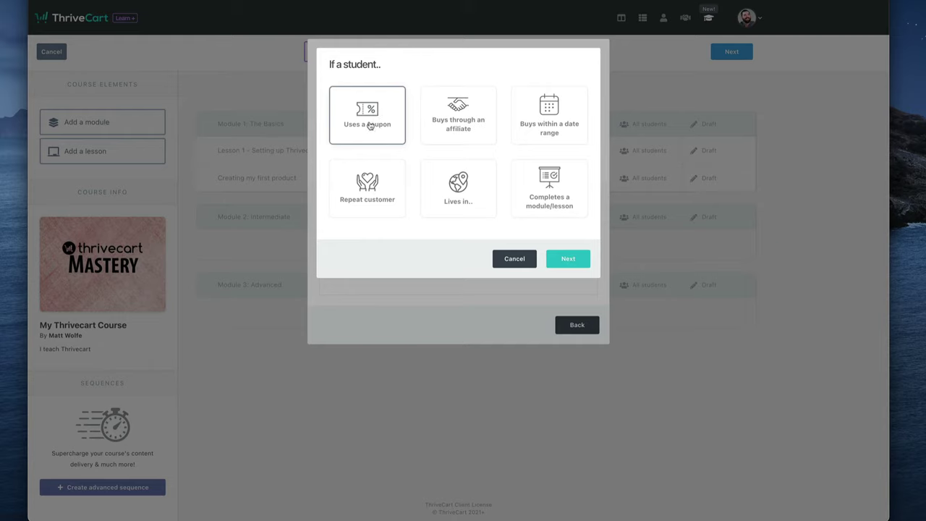
- Draft a rule: coupon 'T&C 2021 - Special Promo' triggers giving 'My Thrivecart Course'
{"action": "left_click", "coordinate": [370, 125]}
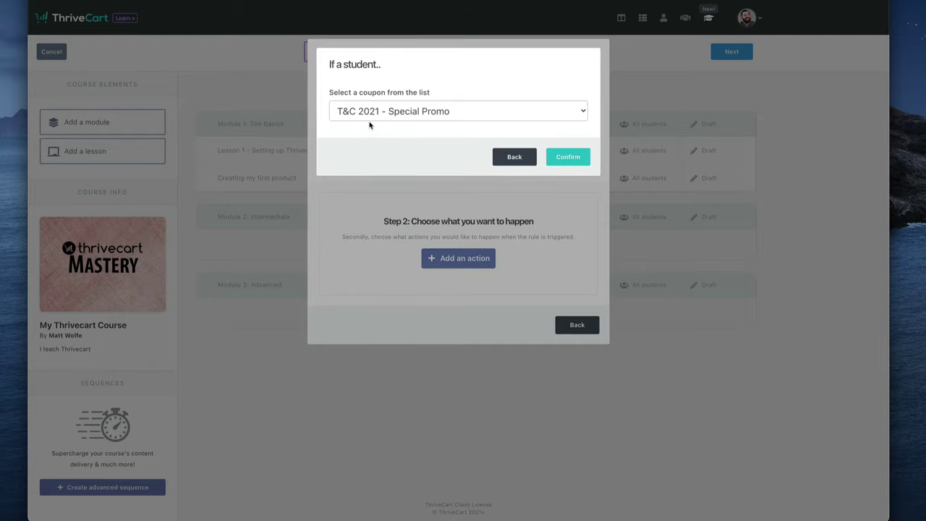
{"action": "left_click", "coordinate": [572, 155]}
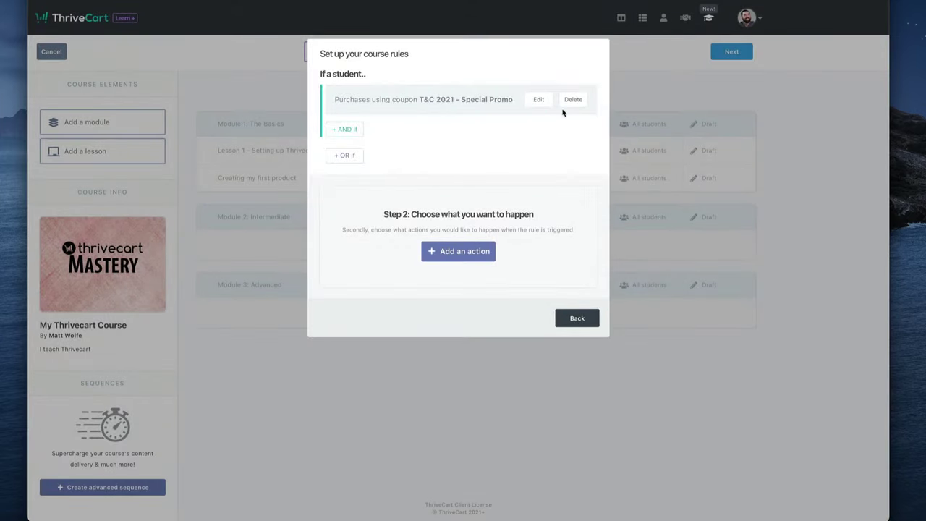
{"action": "left_click", "coordinate": [457, 253]}
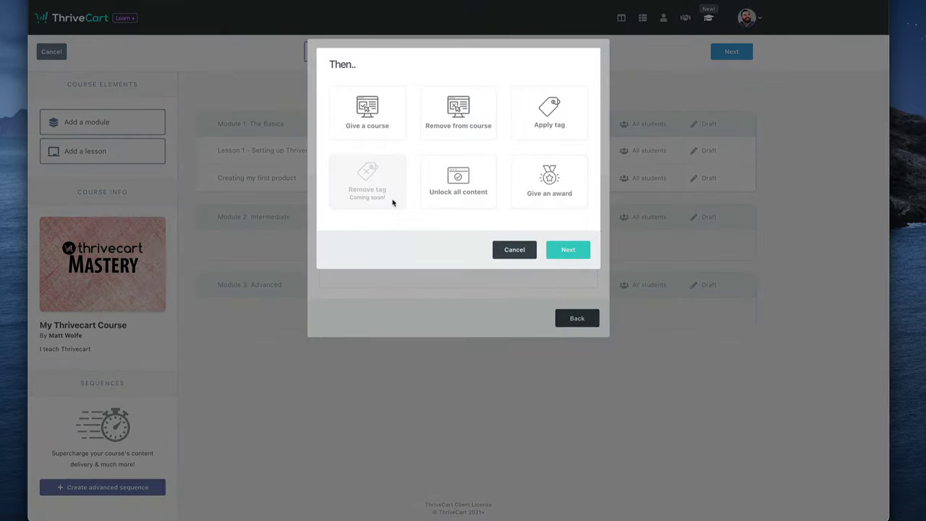
{"action": "left_click", "coordinate": [487, 182]}
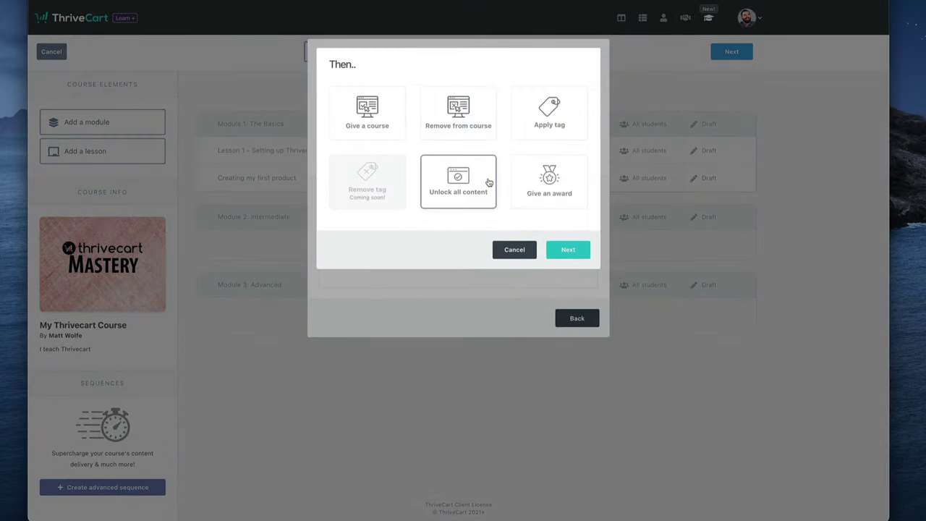
{"action": "left_click", "coordinate": [372, 123]}
{"action": "left_click", "coordinate": [374, 121]}
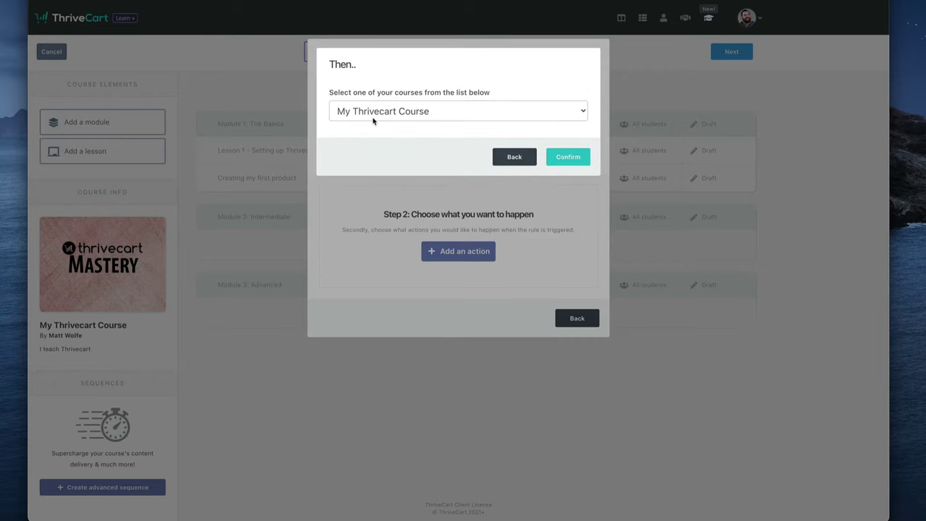
{"action": "left_click", "coordinate": [373, 122]}
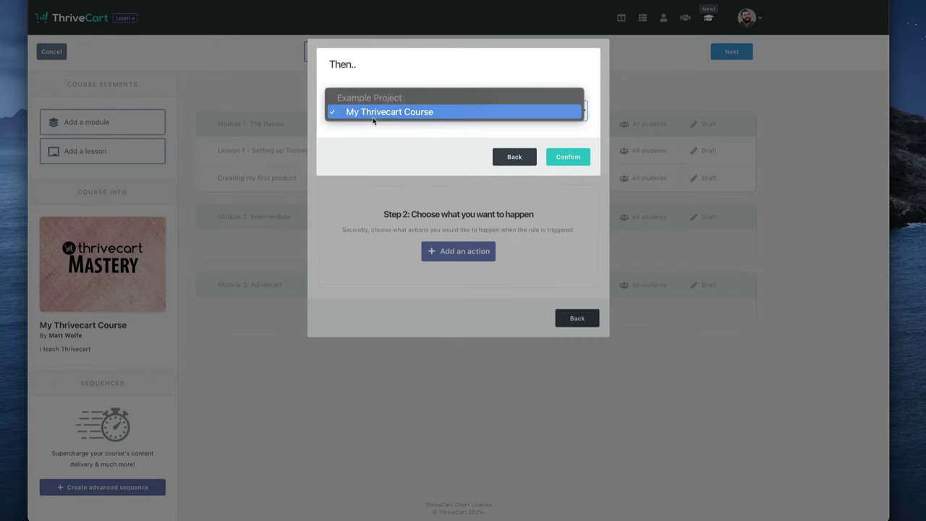
{"action": "left_click", "coordinate": [384, 159]}
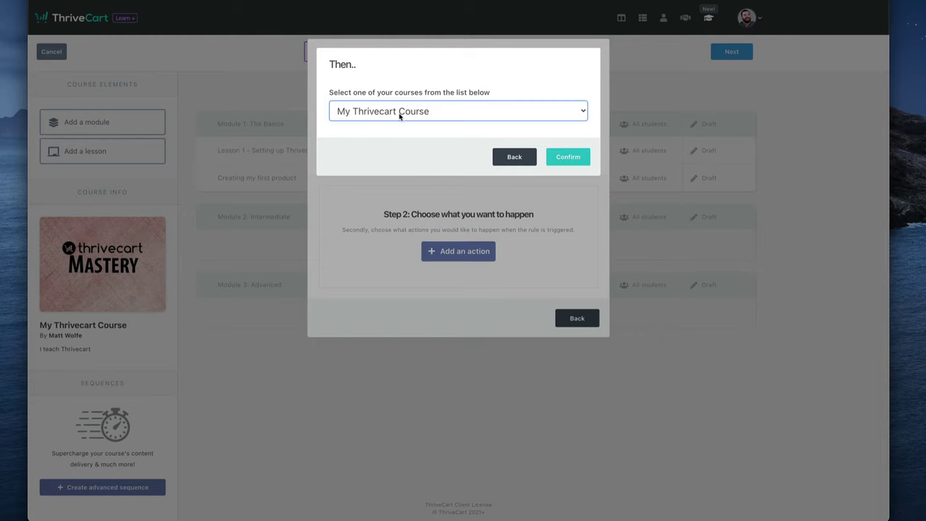
- Cancel the action, delete the coupon condition, and close course rules without saving
{"action": "left_click", "coordinate": [512, 157]}
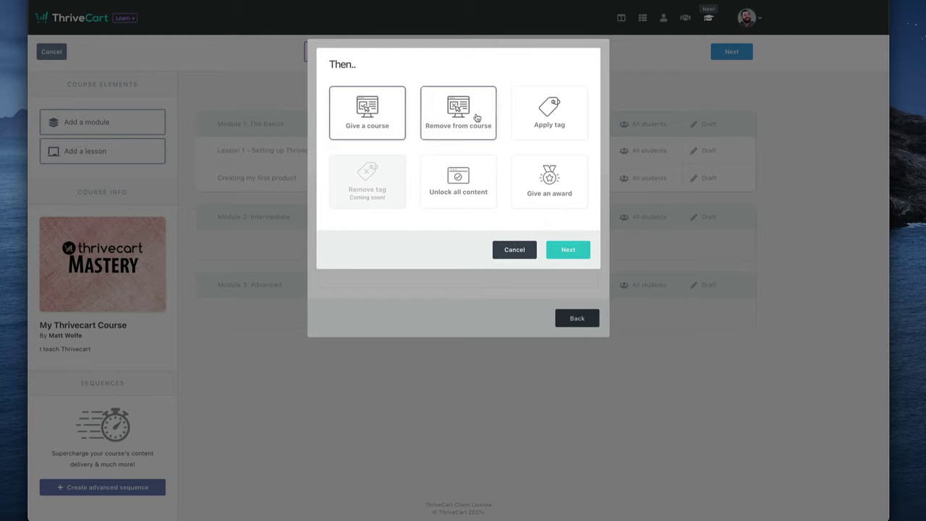
{"action": "left_click", "coordinate": [507, 248]}
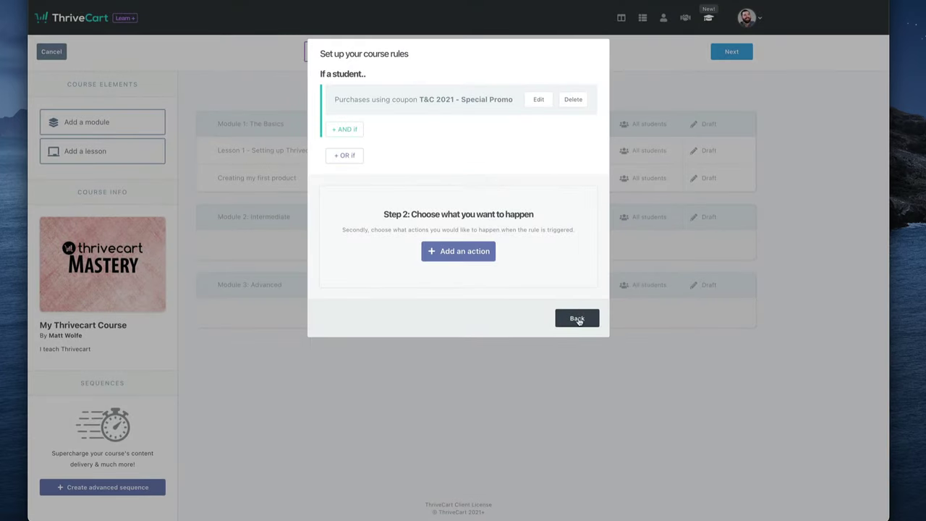
{"action": "left_click", "coordinate": [574, 99]}
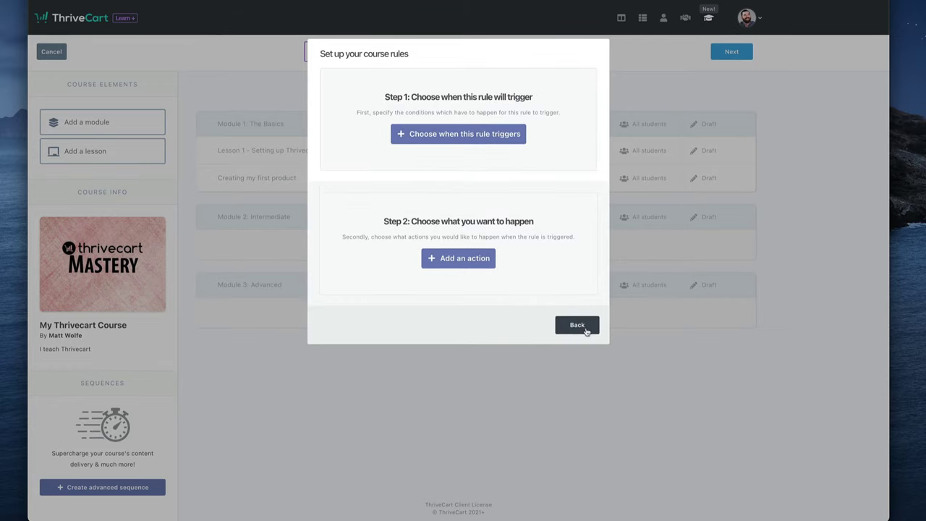
{"action": "left_click", "coordinate": [586, 329]}
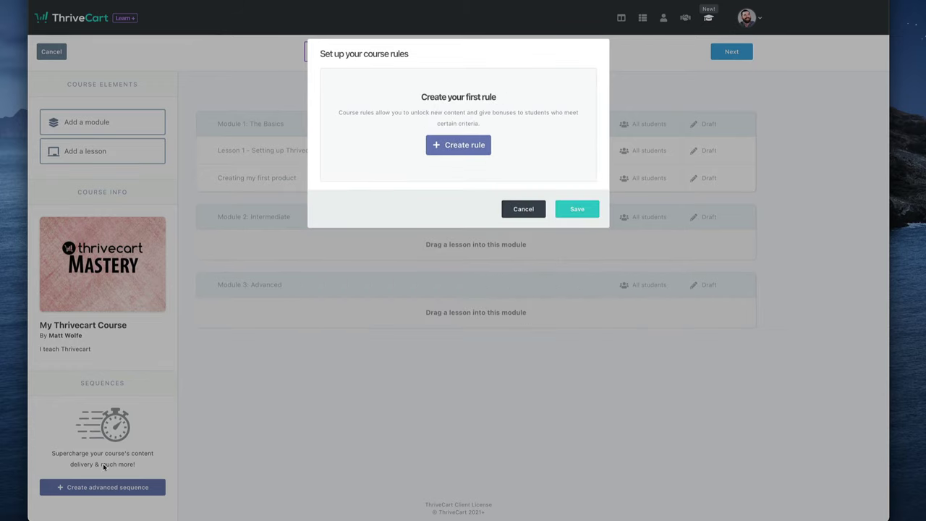
{"action": "left_click", "coordinate": [523, 209]}
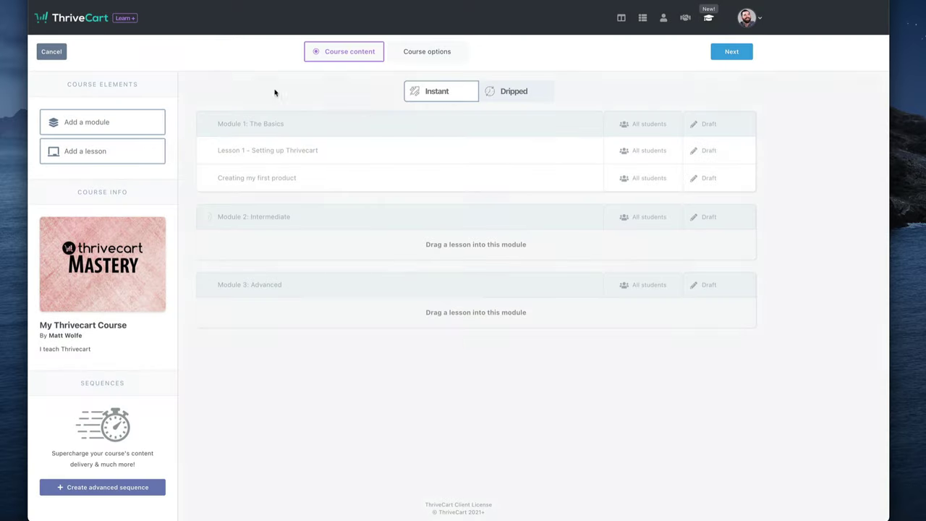
- Go to Course options and toggle Enable a custom domain on, then back off
{"action": "left_click", "coordinate": [404, 52]}
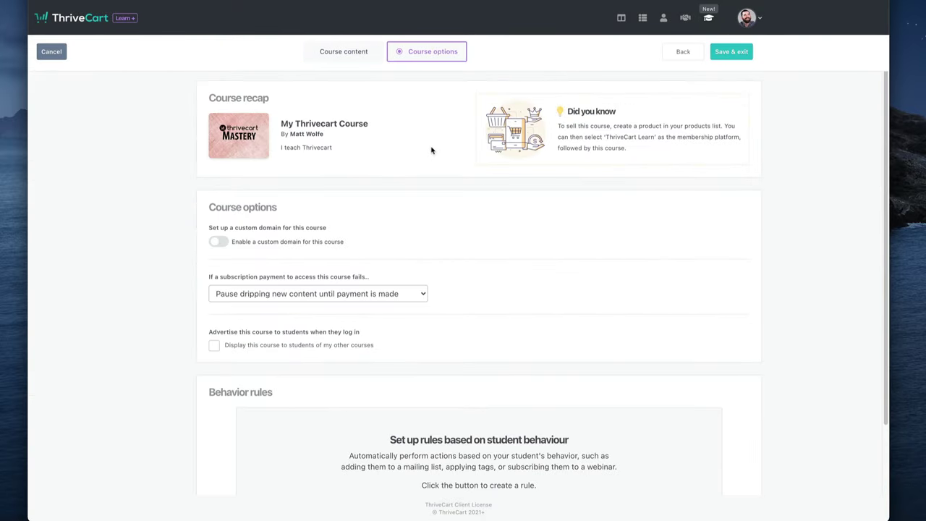
{"action": "scroll", "coordinate": [452, 199], "scroll_direction": "down", "scroll_amount": 2}
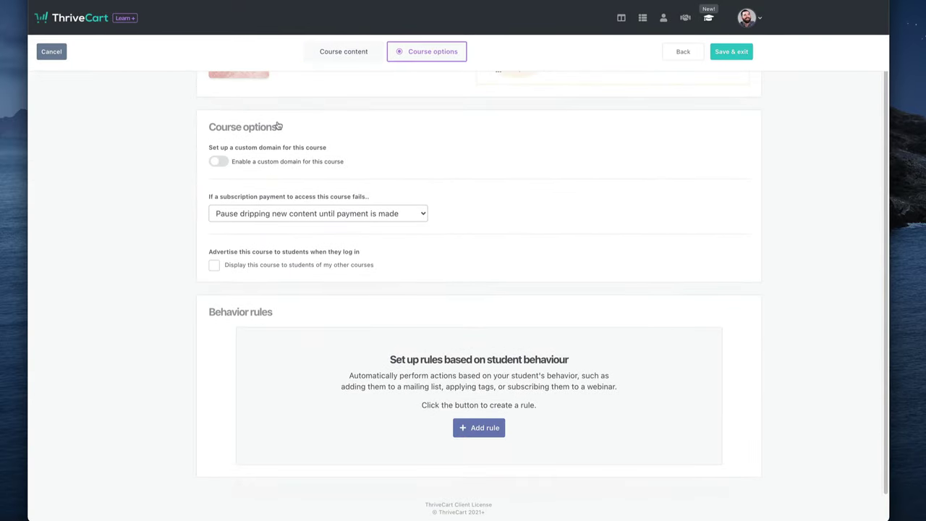
{"action": "scroll", "coordinate": [517, 199], "scroll_direction": "up", "scroll_amount": 2}
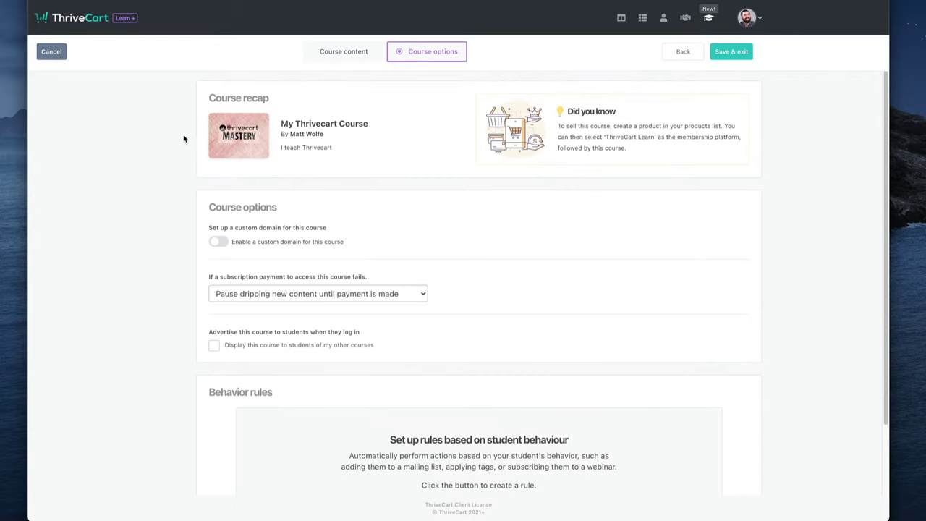
{"action": "left_click", "coordinate": [214, 241]}
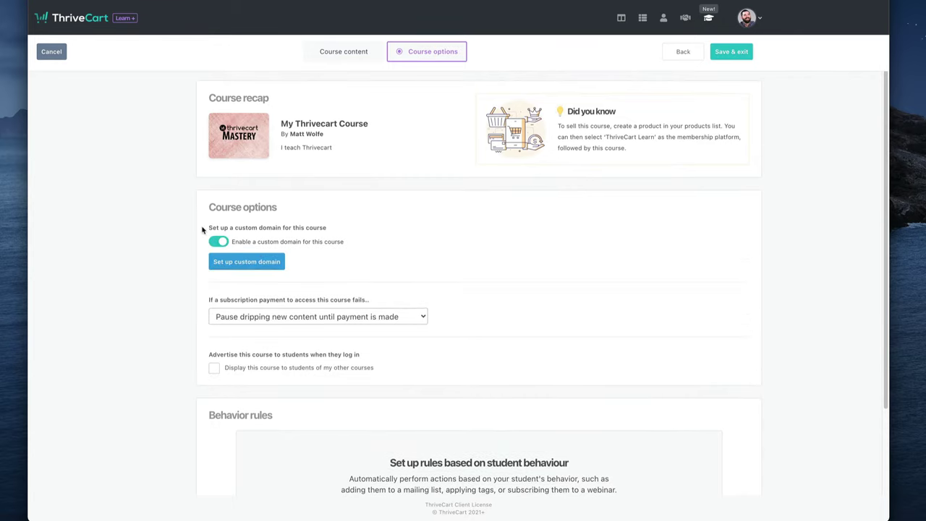
{"action": "left_click", "coordinate": [218, 243]}
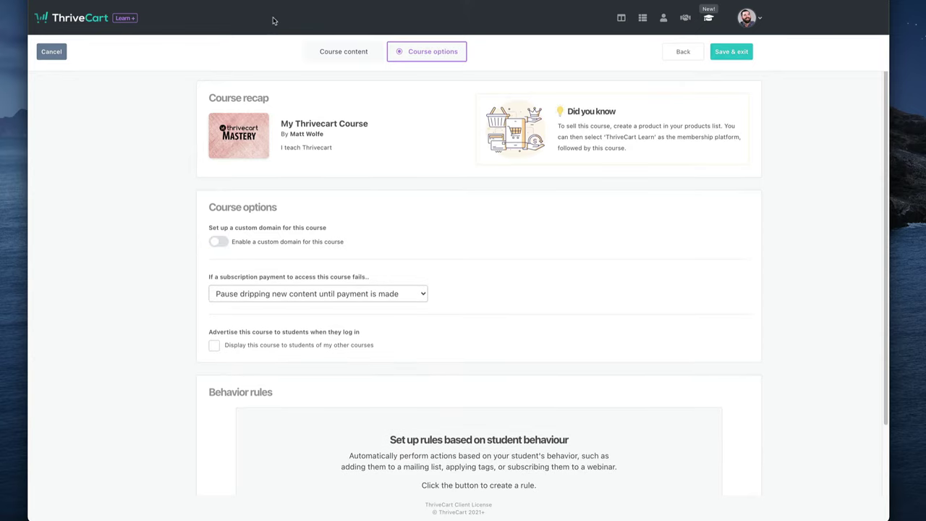